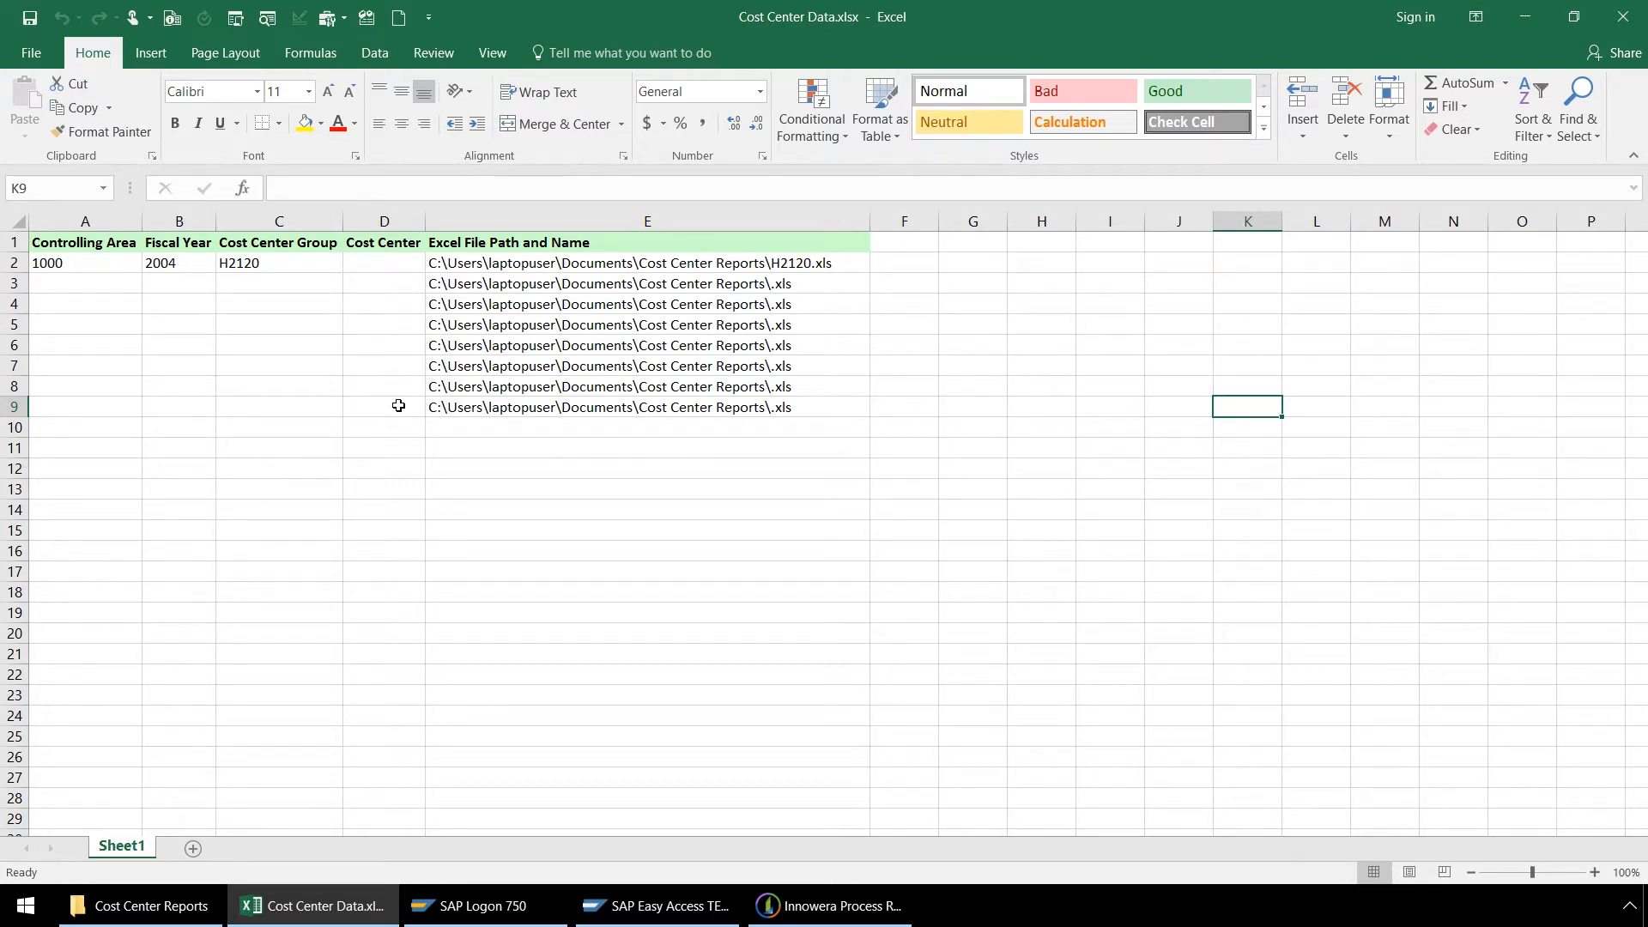
# Step: Examine the Excel file path formulas in cells E3 to E6 of the cost center workbook
pyautogui.click(618, 287)
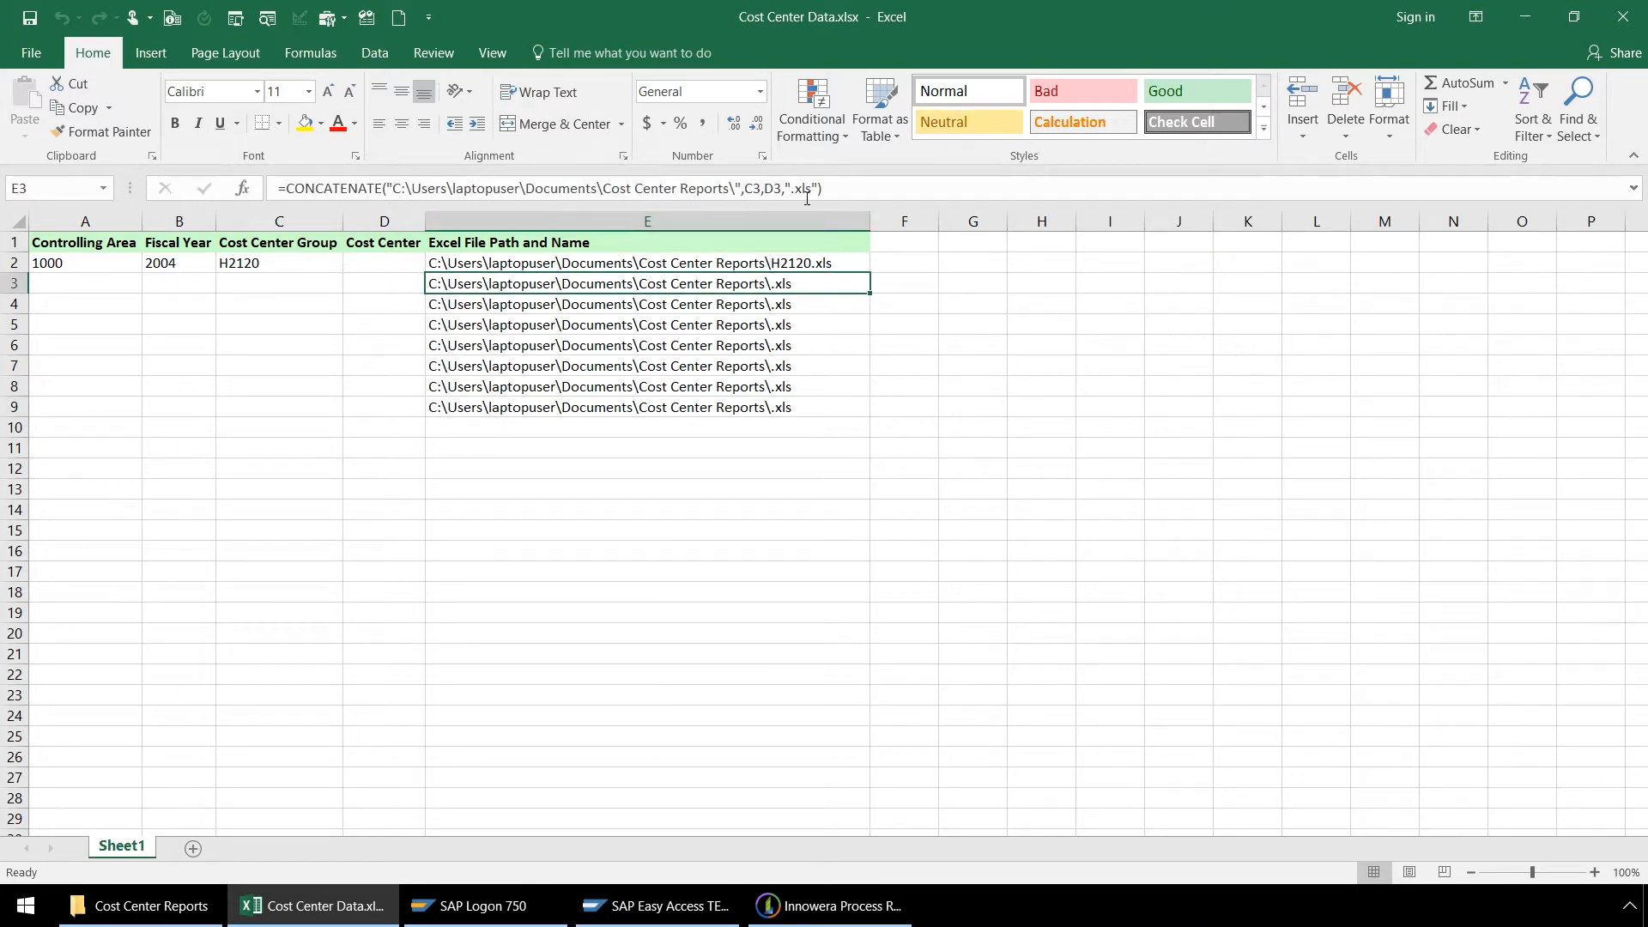
pyautogui.click(808, 306)
pyautogui.click(809, 326)
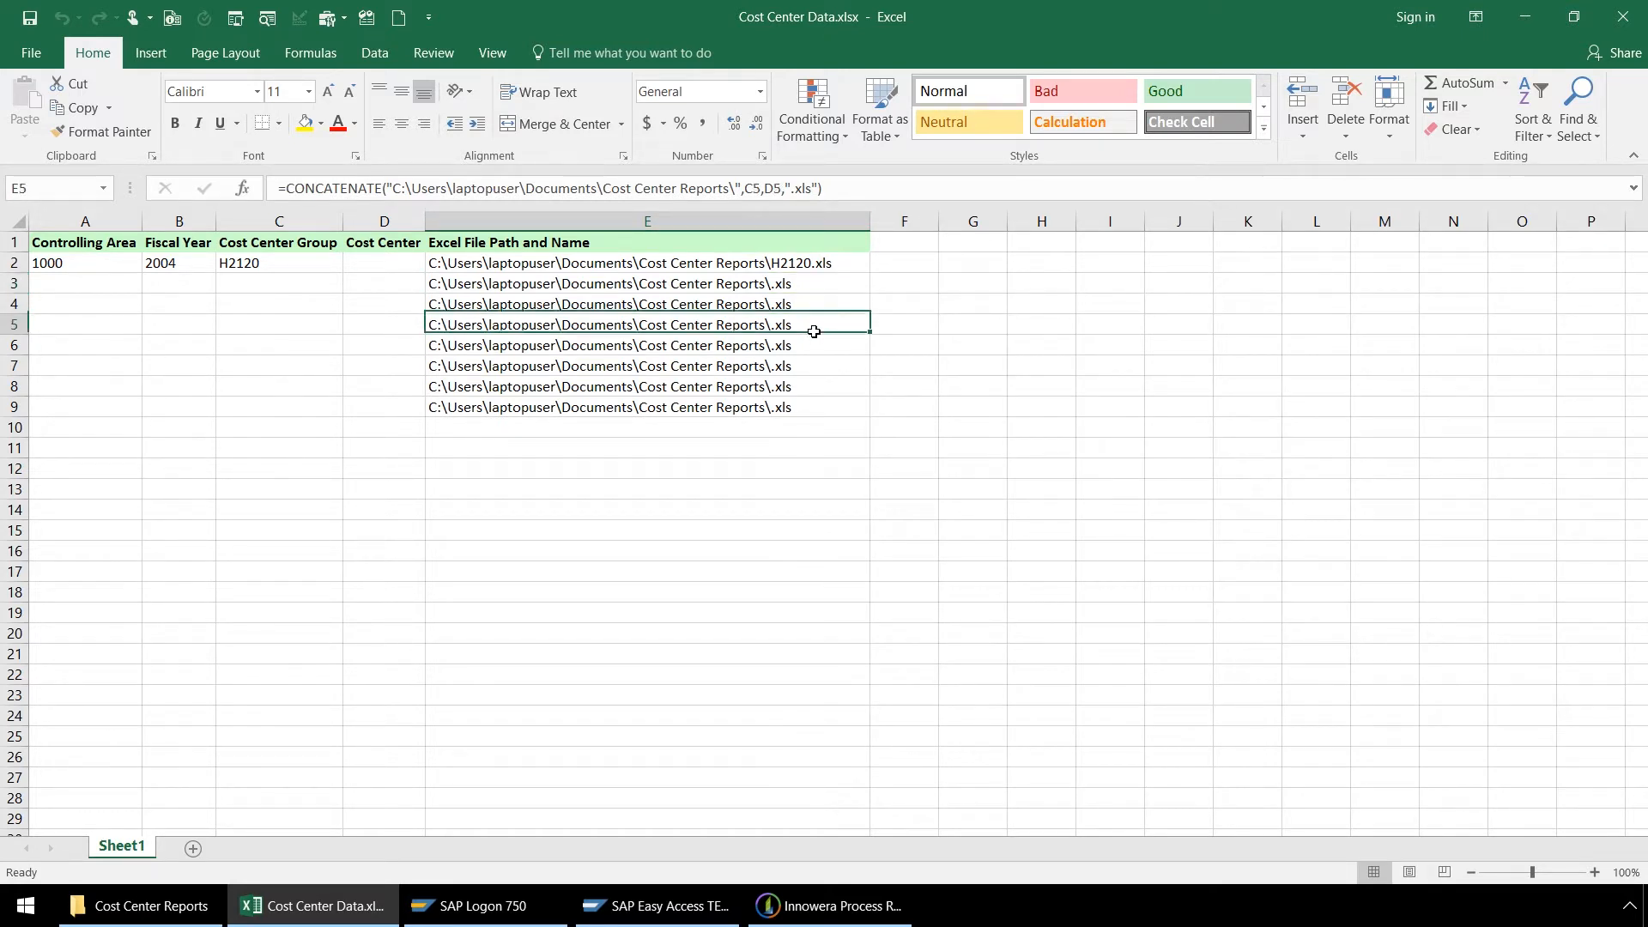
pyautogui.click(809, 346)
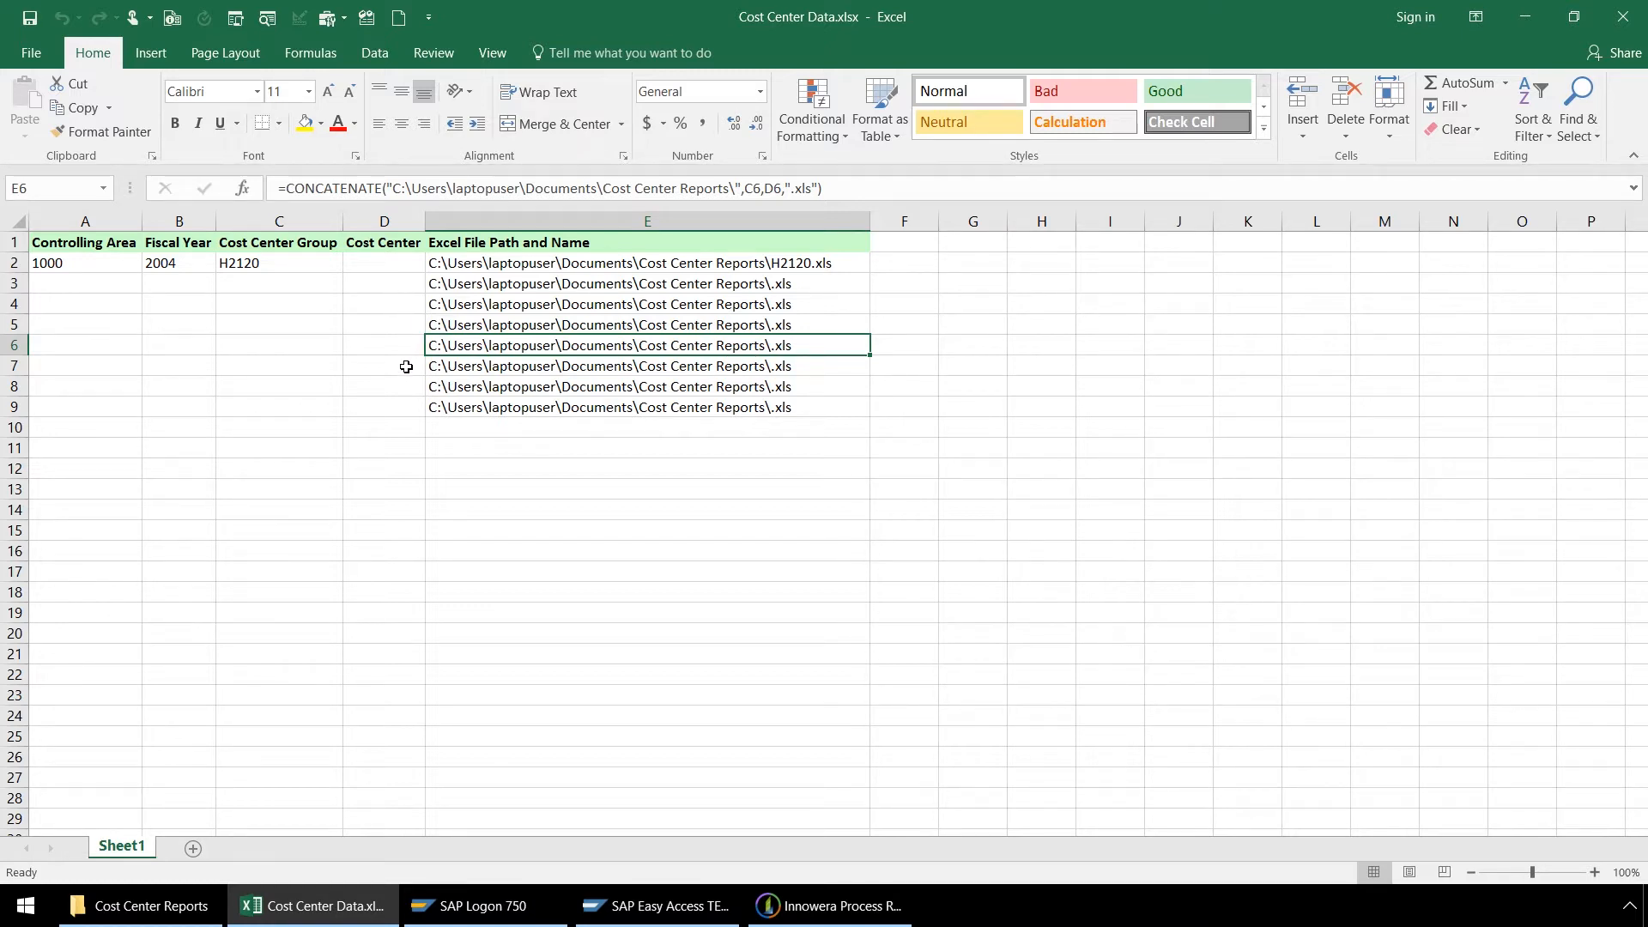
# Step: Check the Cost Center Reports folder, and switch to Innowera Process Runner to review the process's upload/download field mapping
pyautogui.click(181, 908)
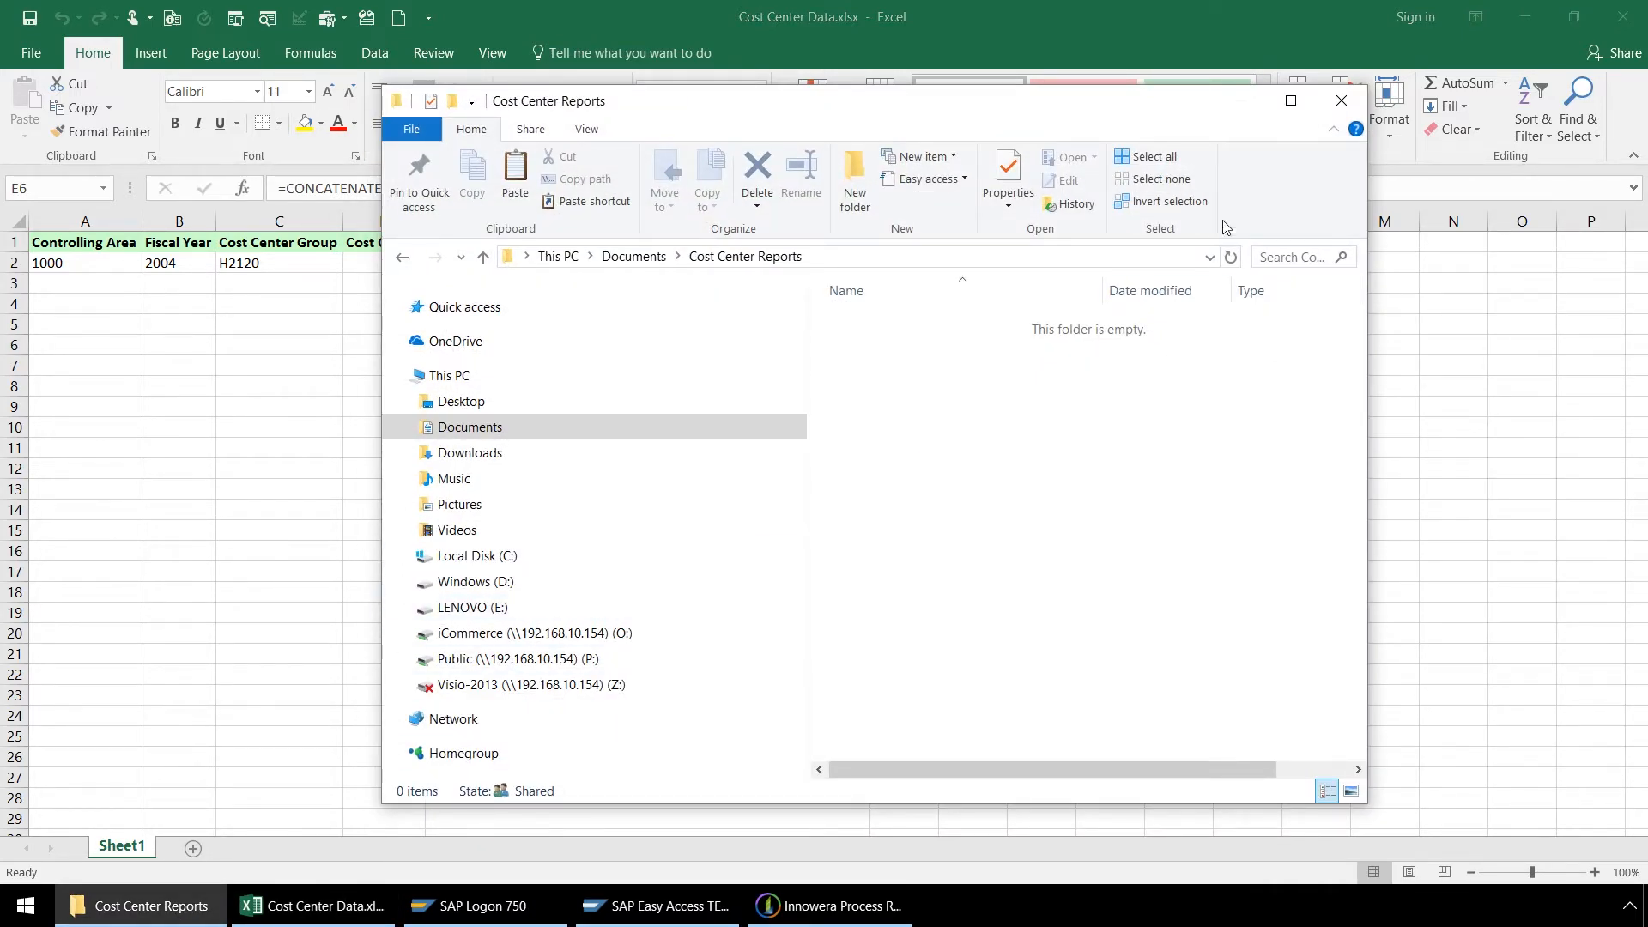
pyautogui.click(1241, 102)
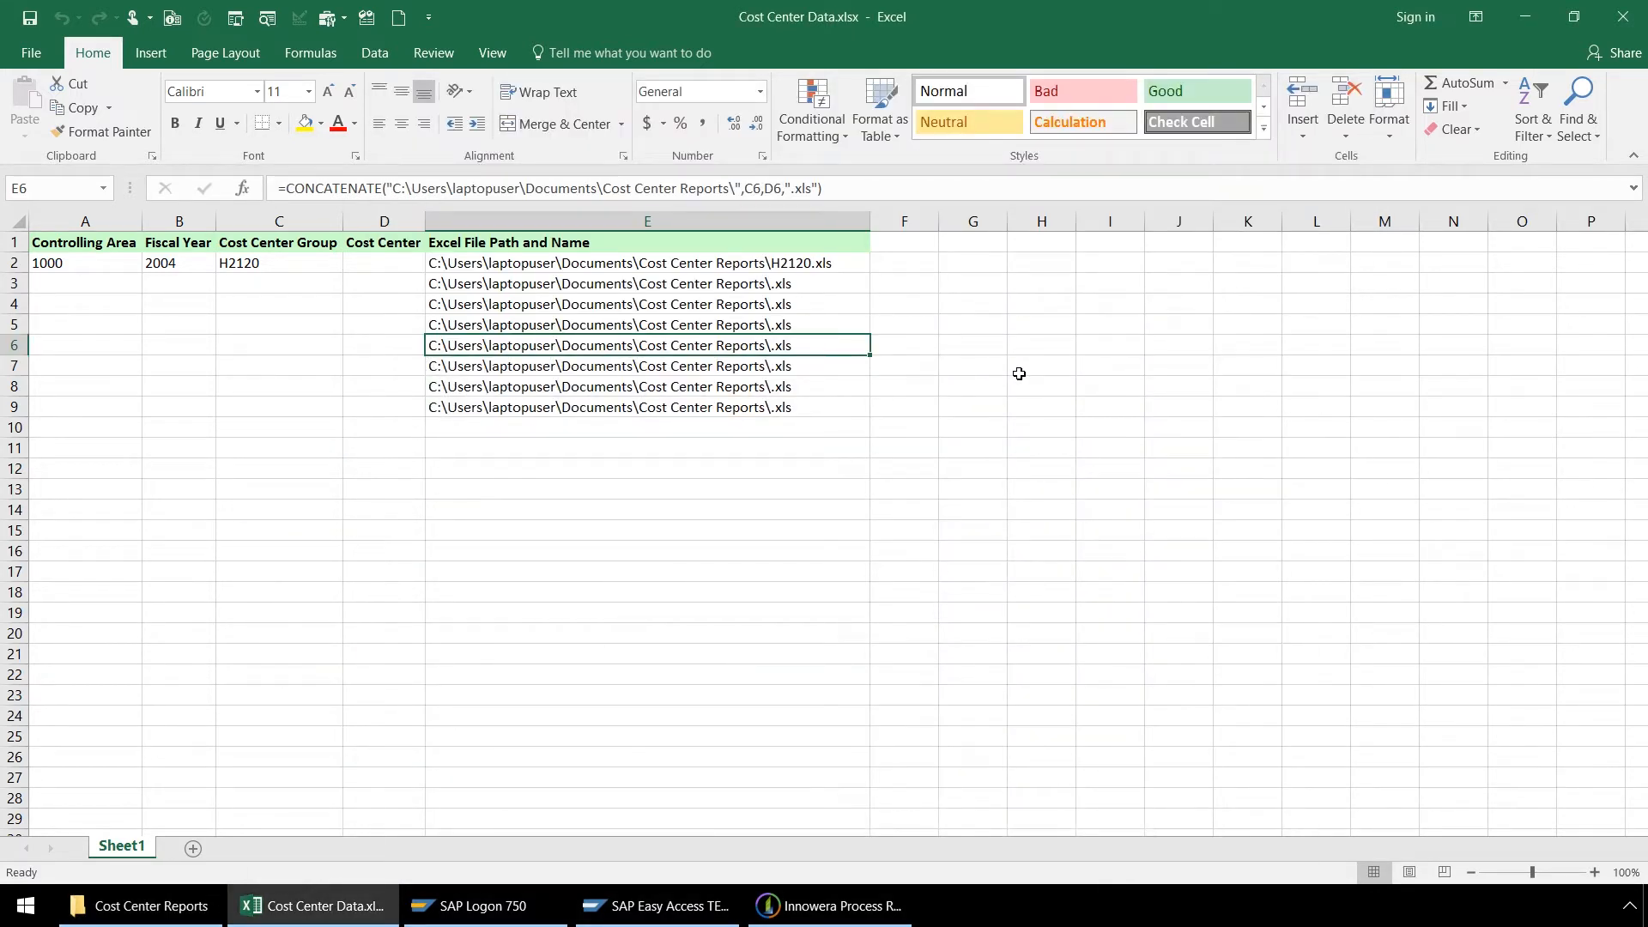
pyautogui.click(816, 909)
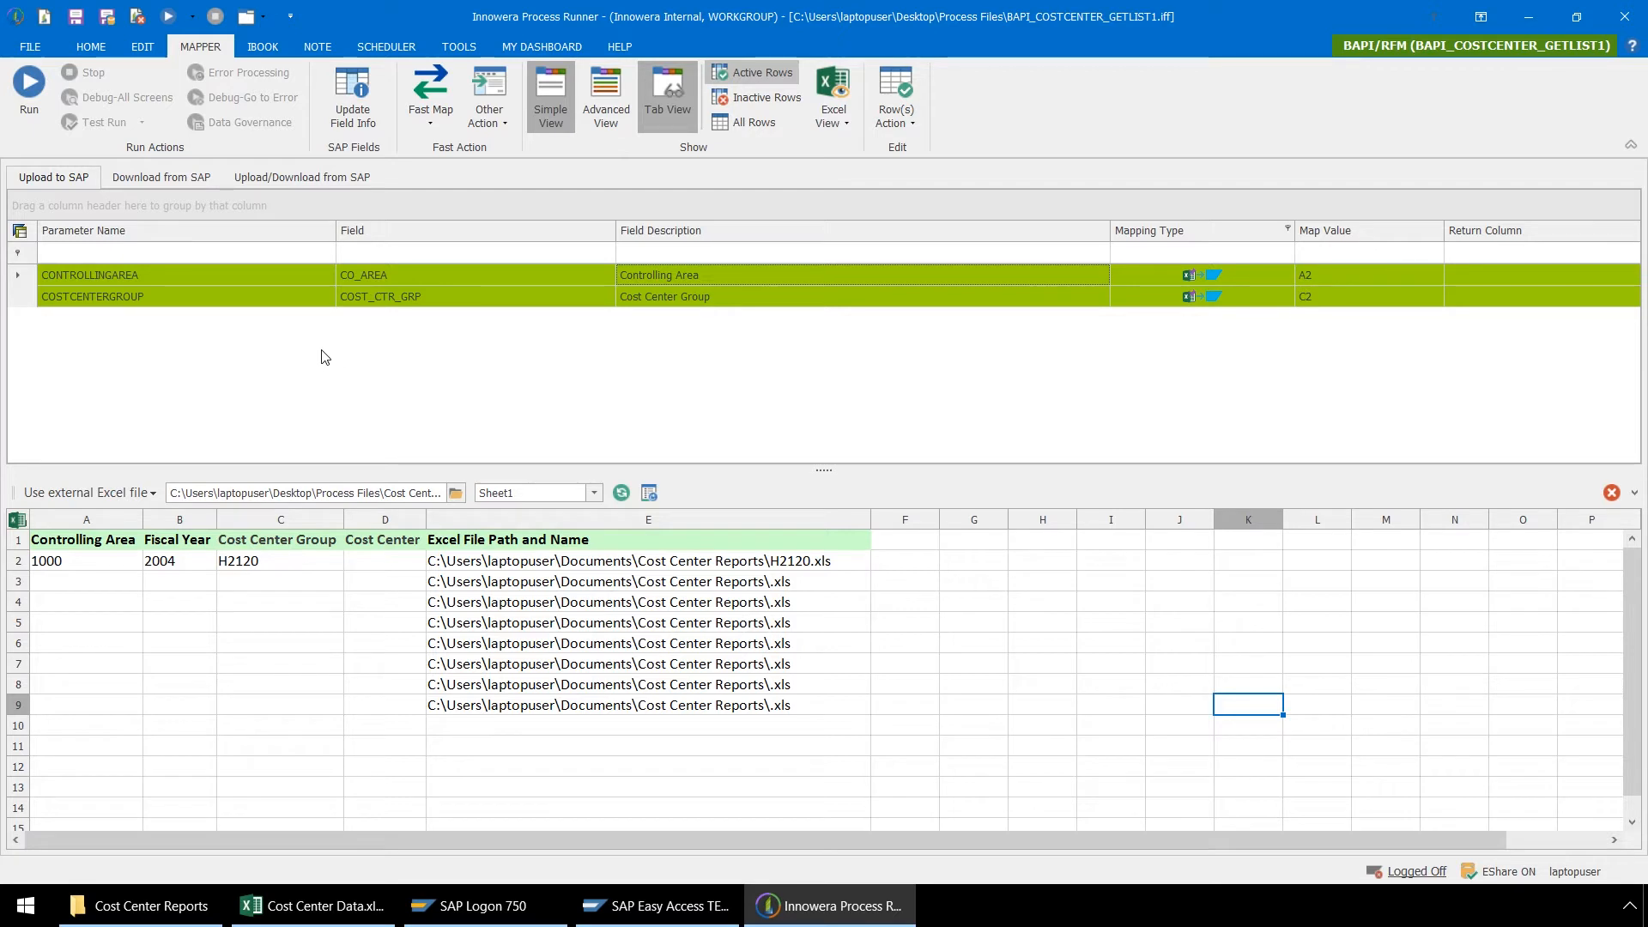
pyautogui.click(314, 179)
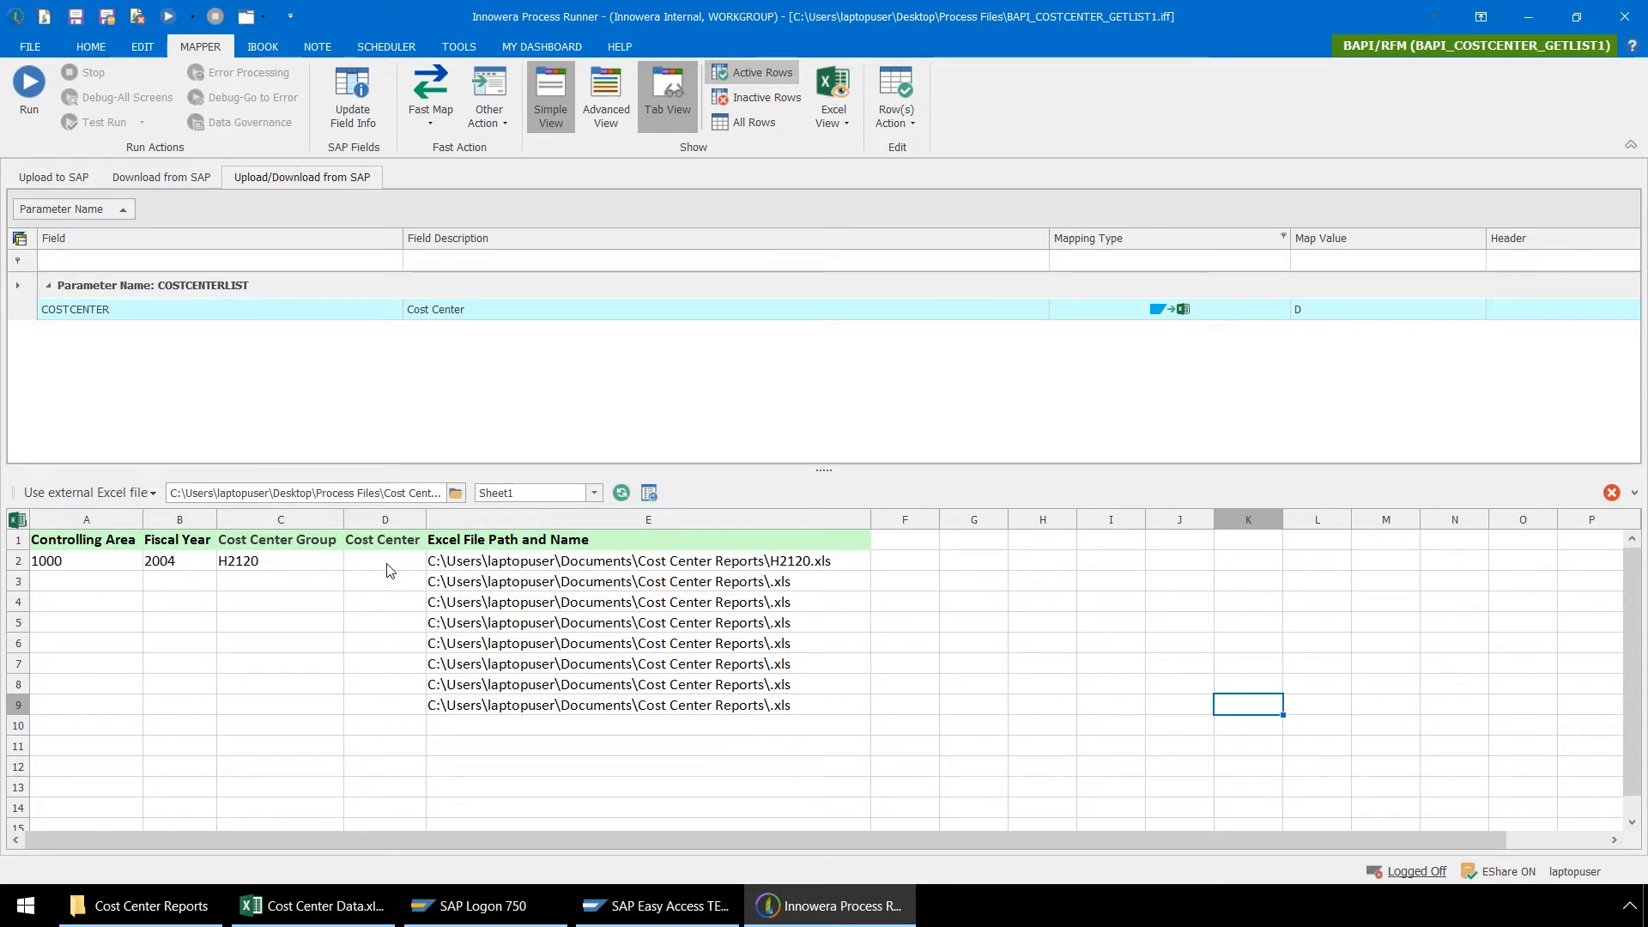
# Step: Connect the local process file S_ALR_87013611.itf as the downstream process of BAPI_COSTCENTER_GETLIST1
pyautogui.click(90, 48)
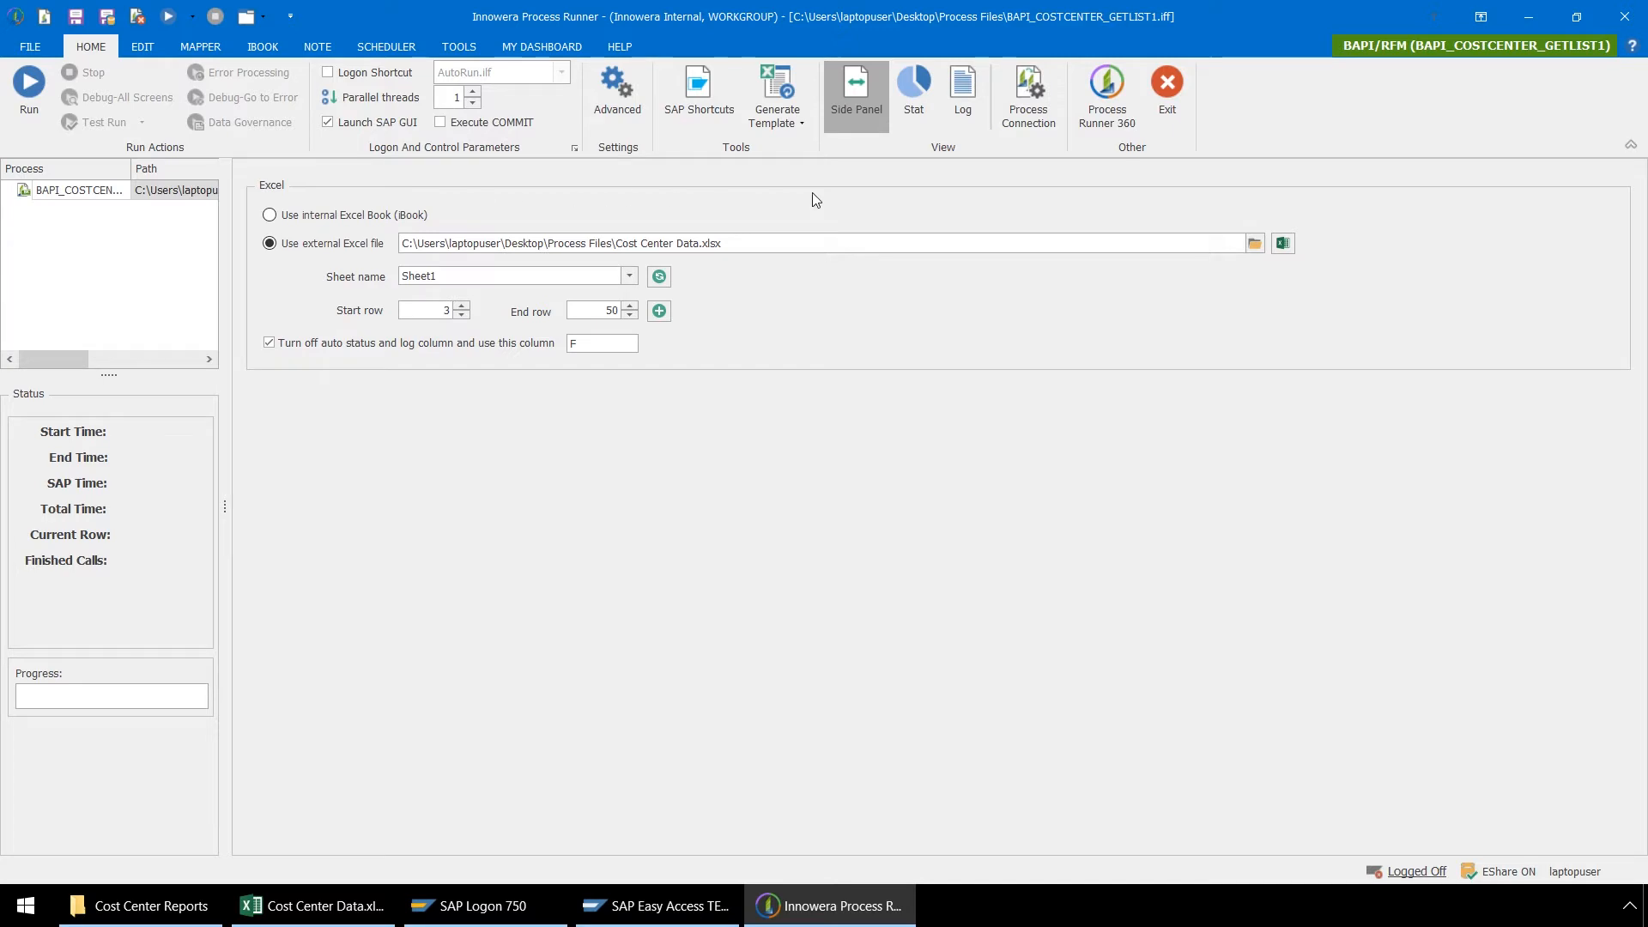
pyautogui.click(1030, 113)
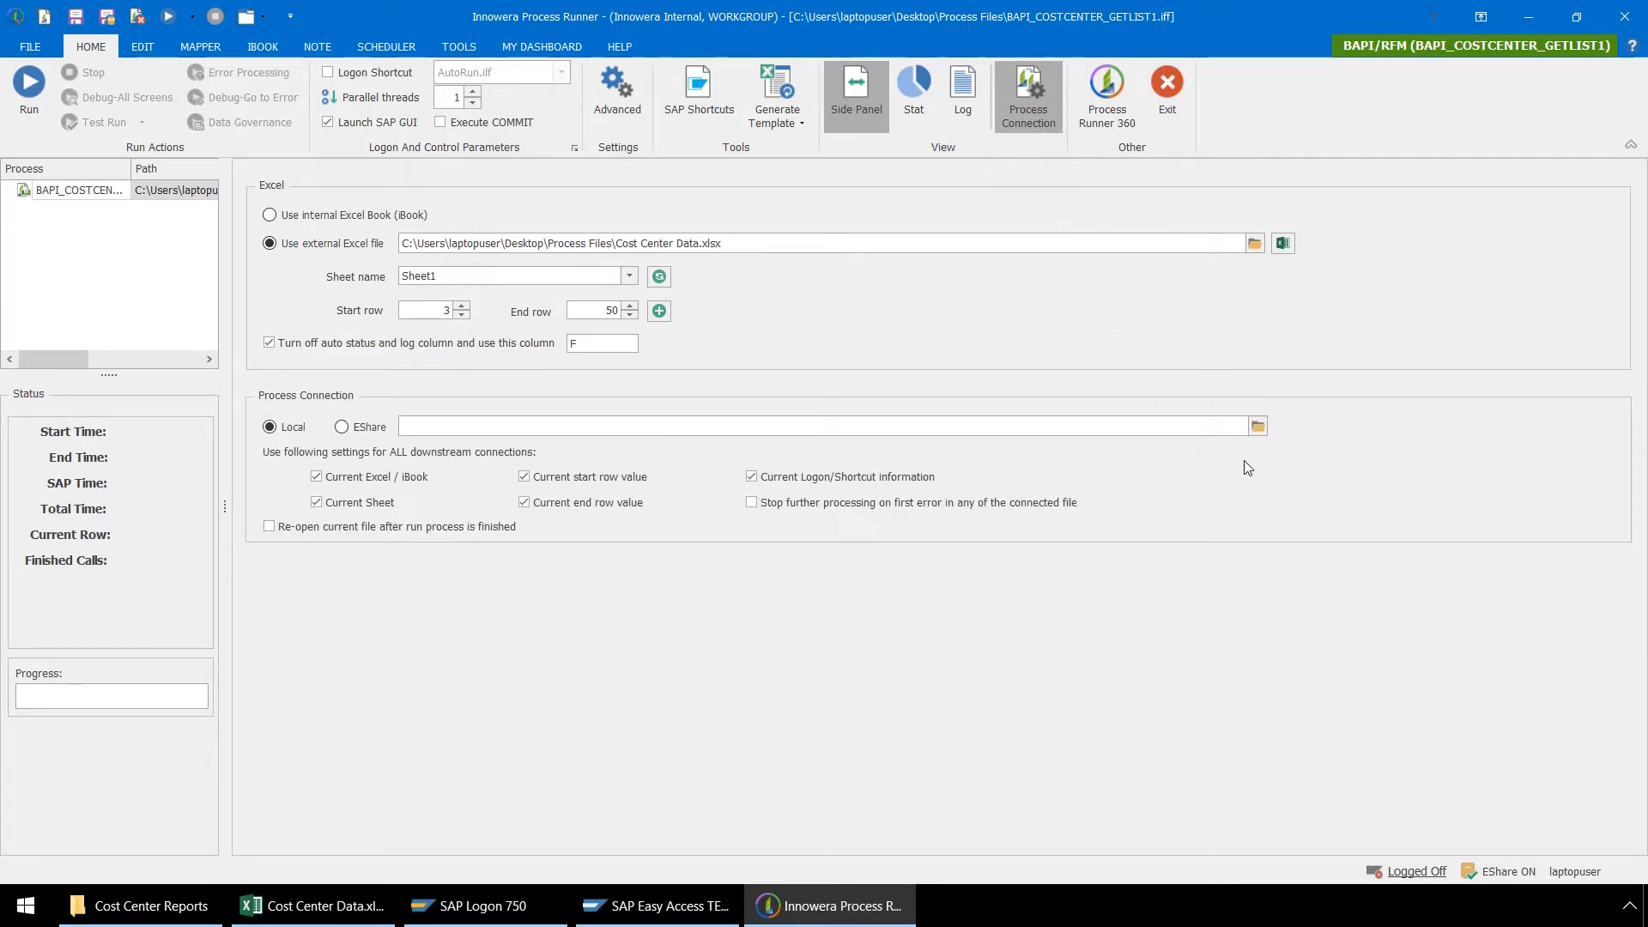
pyautogui.click(1255, 425)
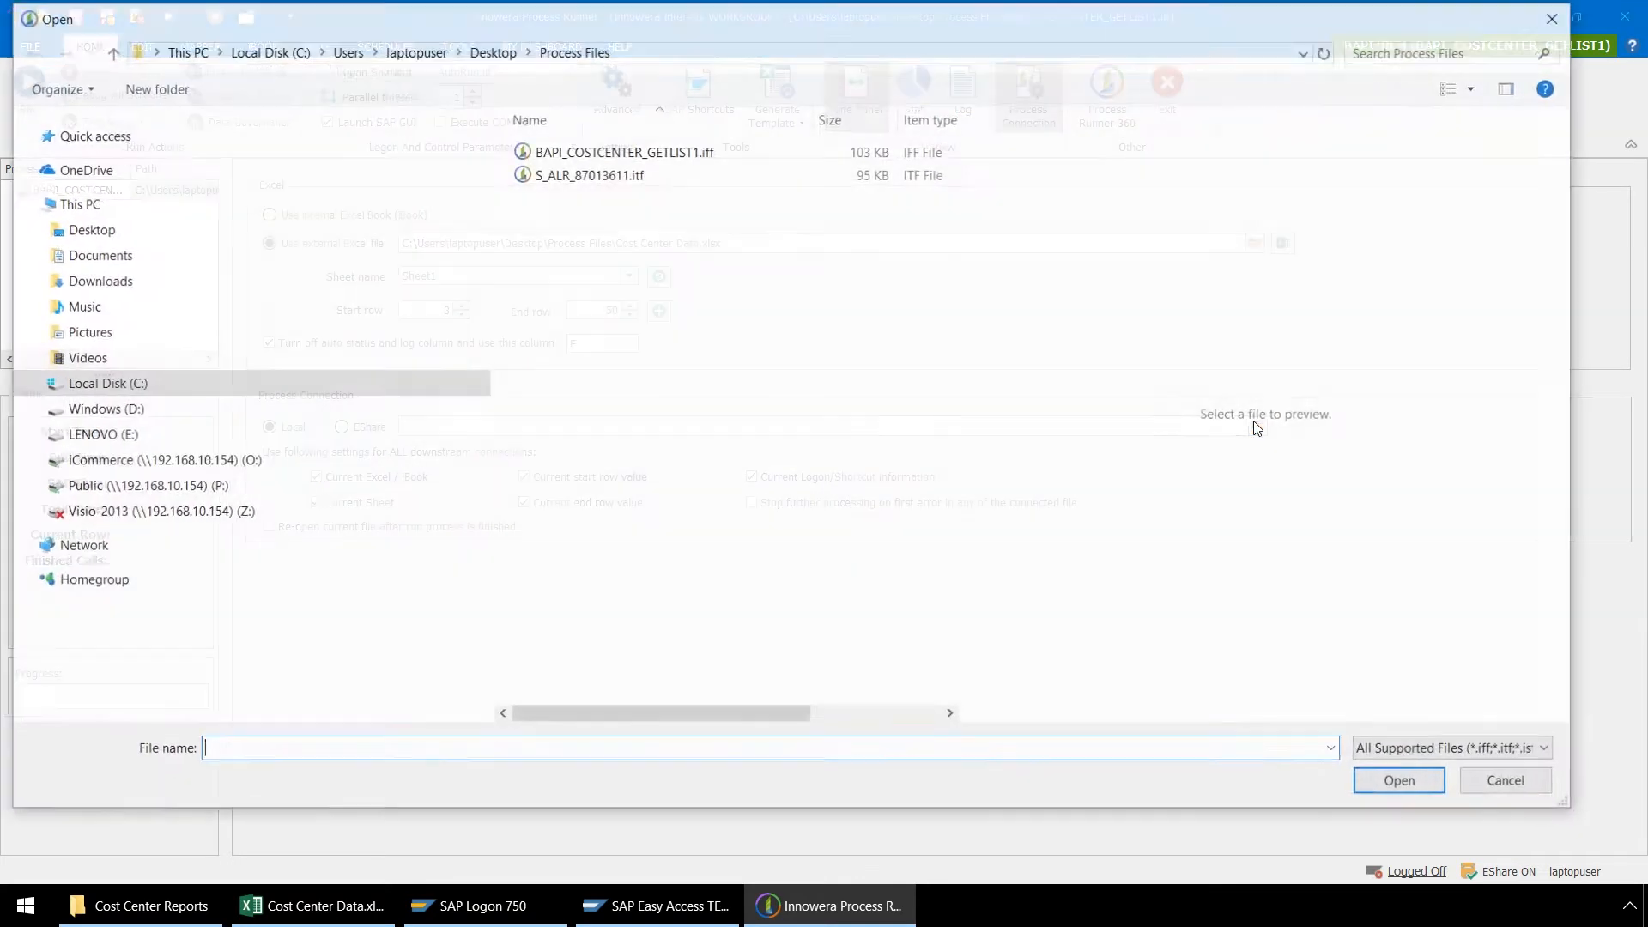
pyautogui.click(599, 172)
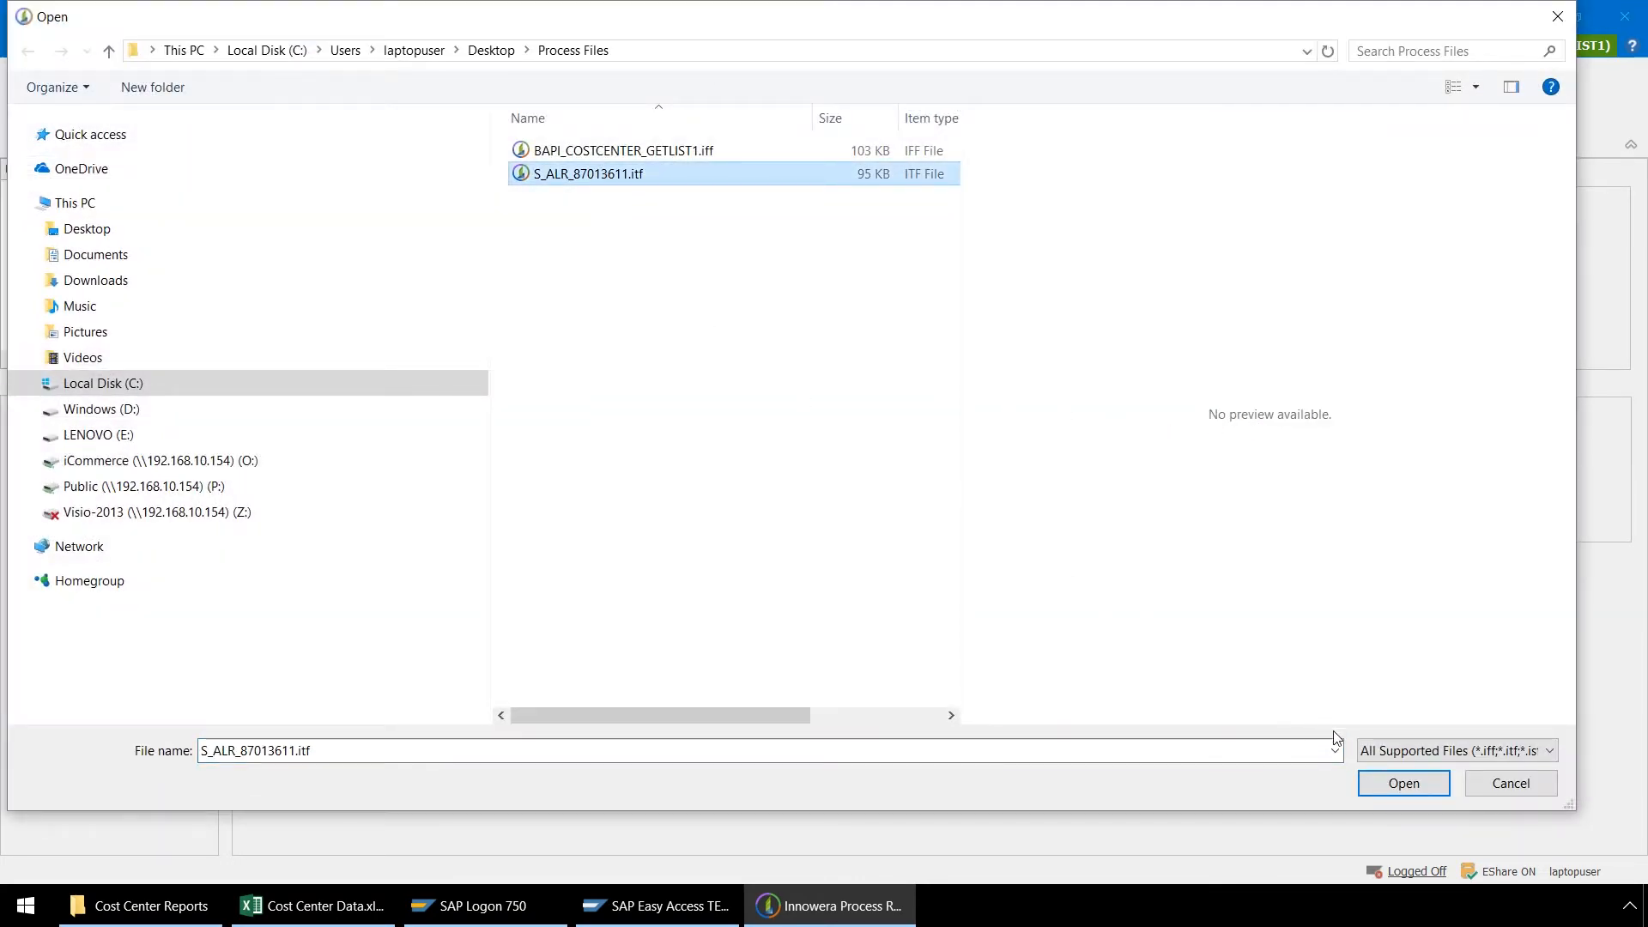
pyautogui.click(1402, 785)
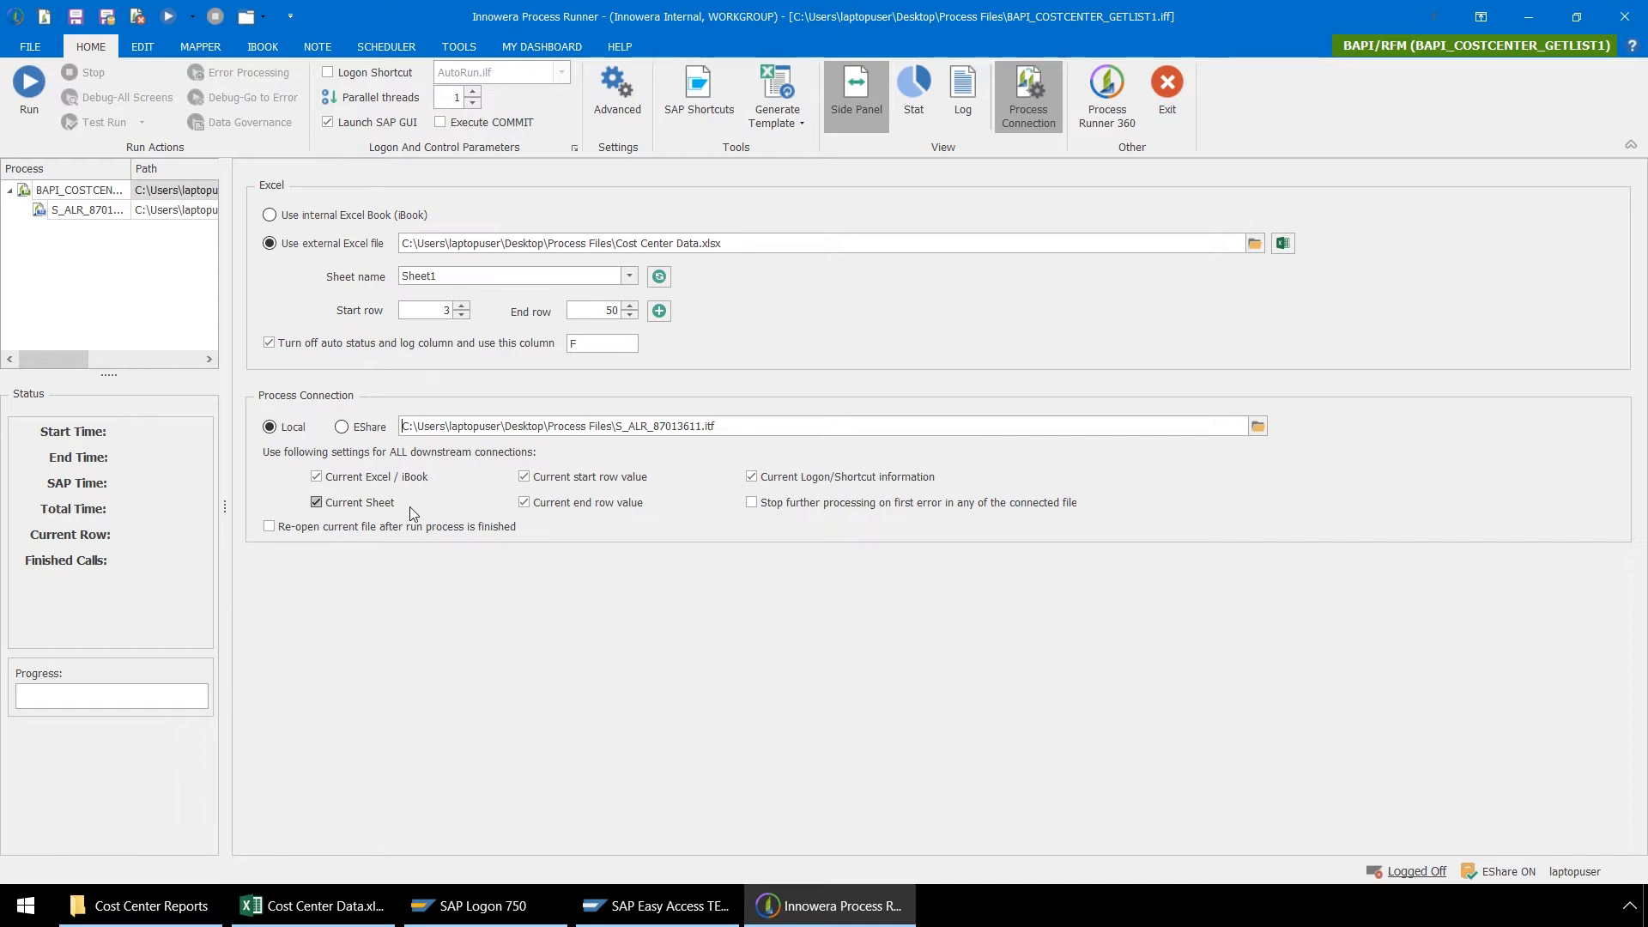
# Step: Turn off the current start row and current end row values for all downstream connections and save the process file
pyautogui.click(523, 476)
pyautogui.click(524, 503)
pyautogui.click(325, 909)
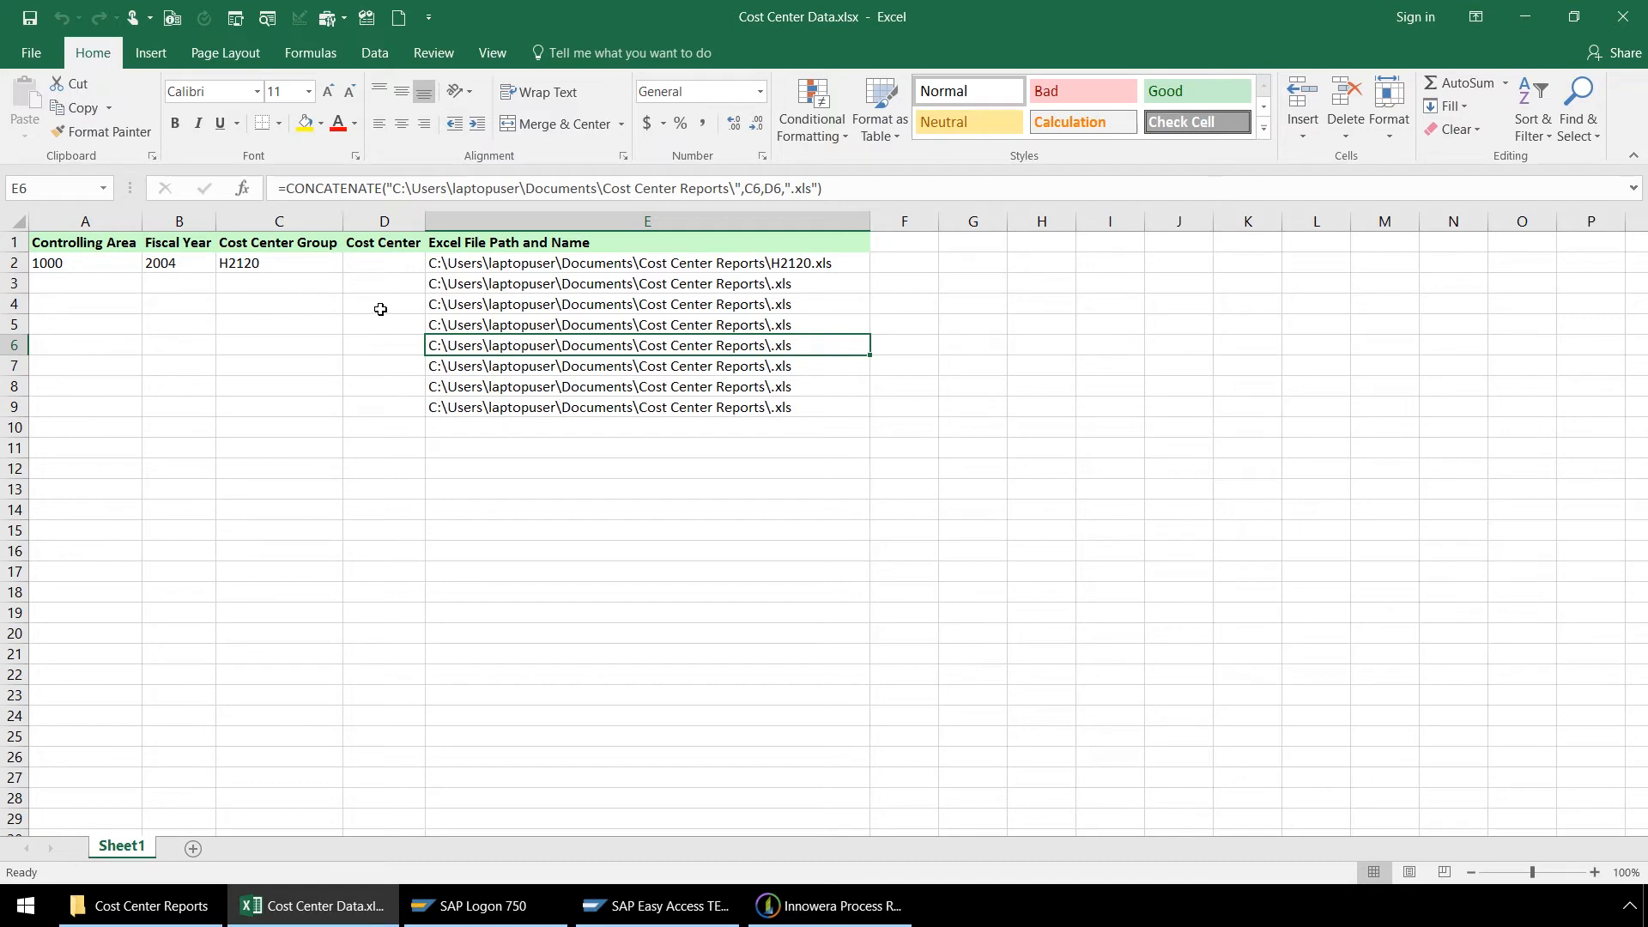
pyautogui.click(1530, 28)
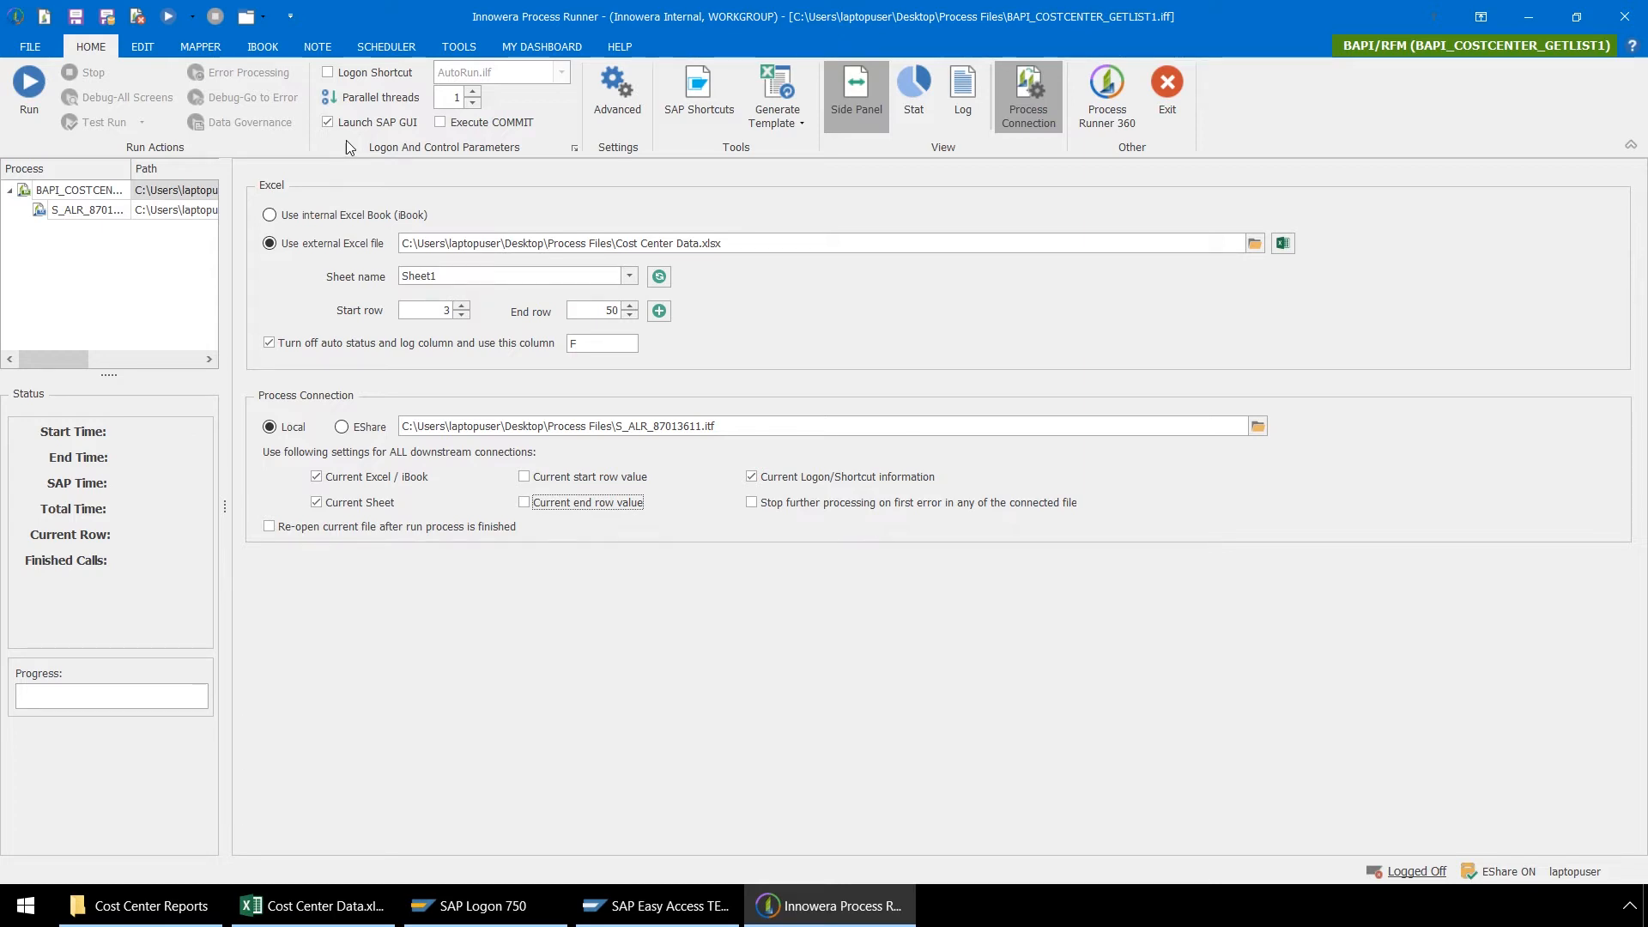
pyautogui.click(77, 18)
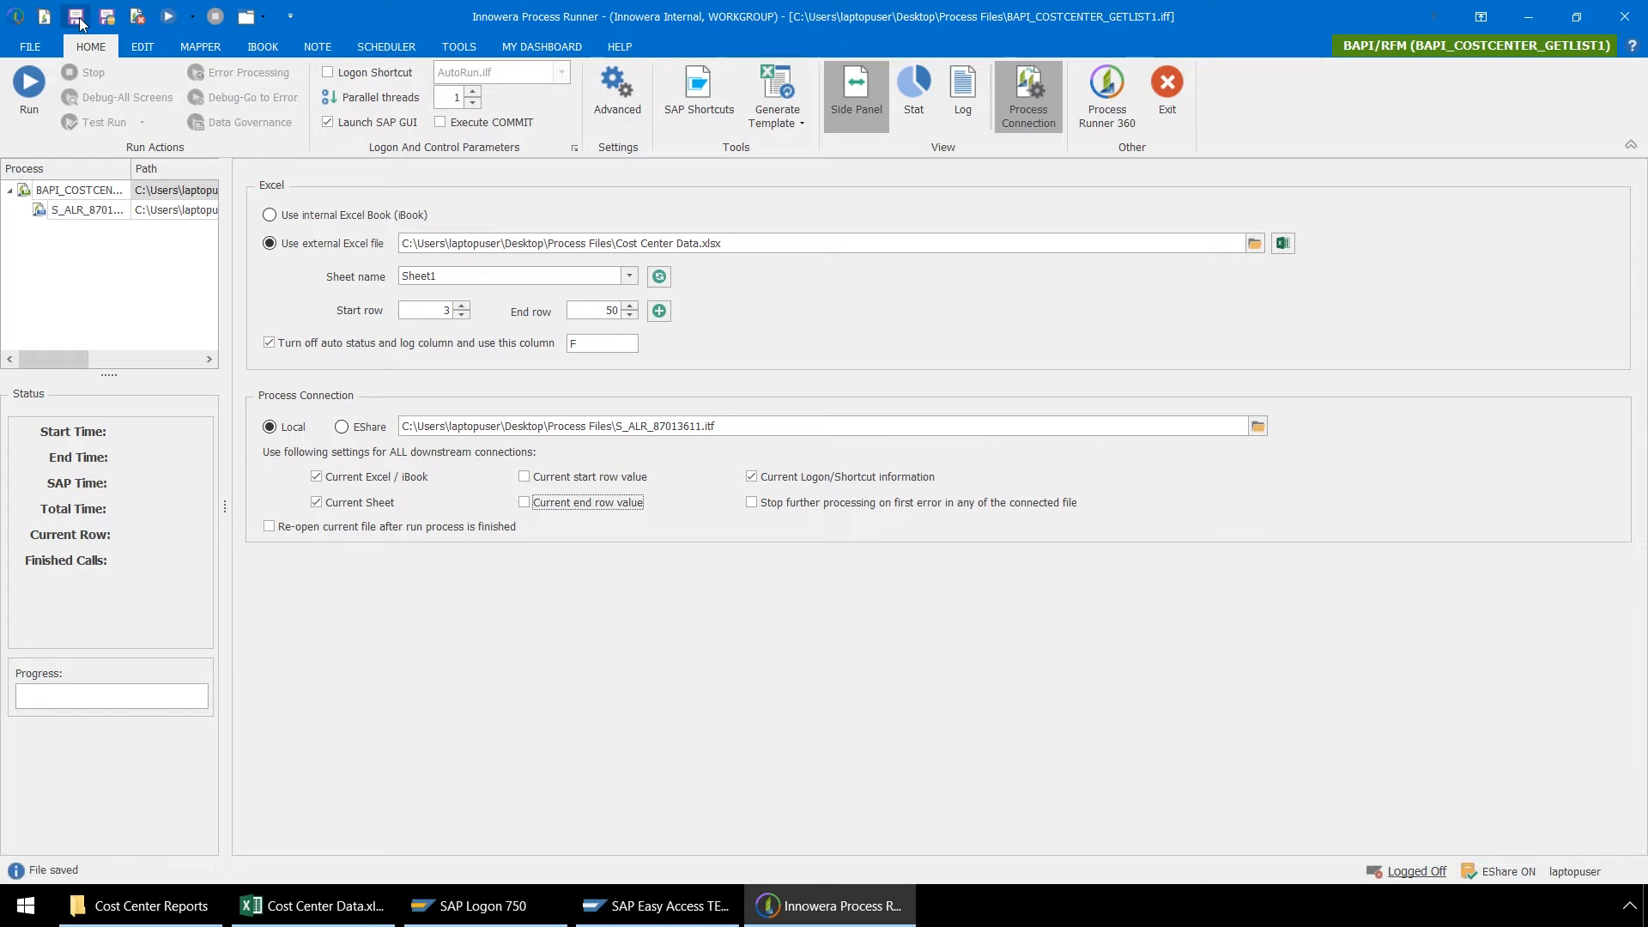
# Step: Open the connected S_ALR_87013611 process and review its Excel settings and field mapping against the cost center workbook
pyautogui.doubleClick(105, 213)
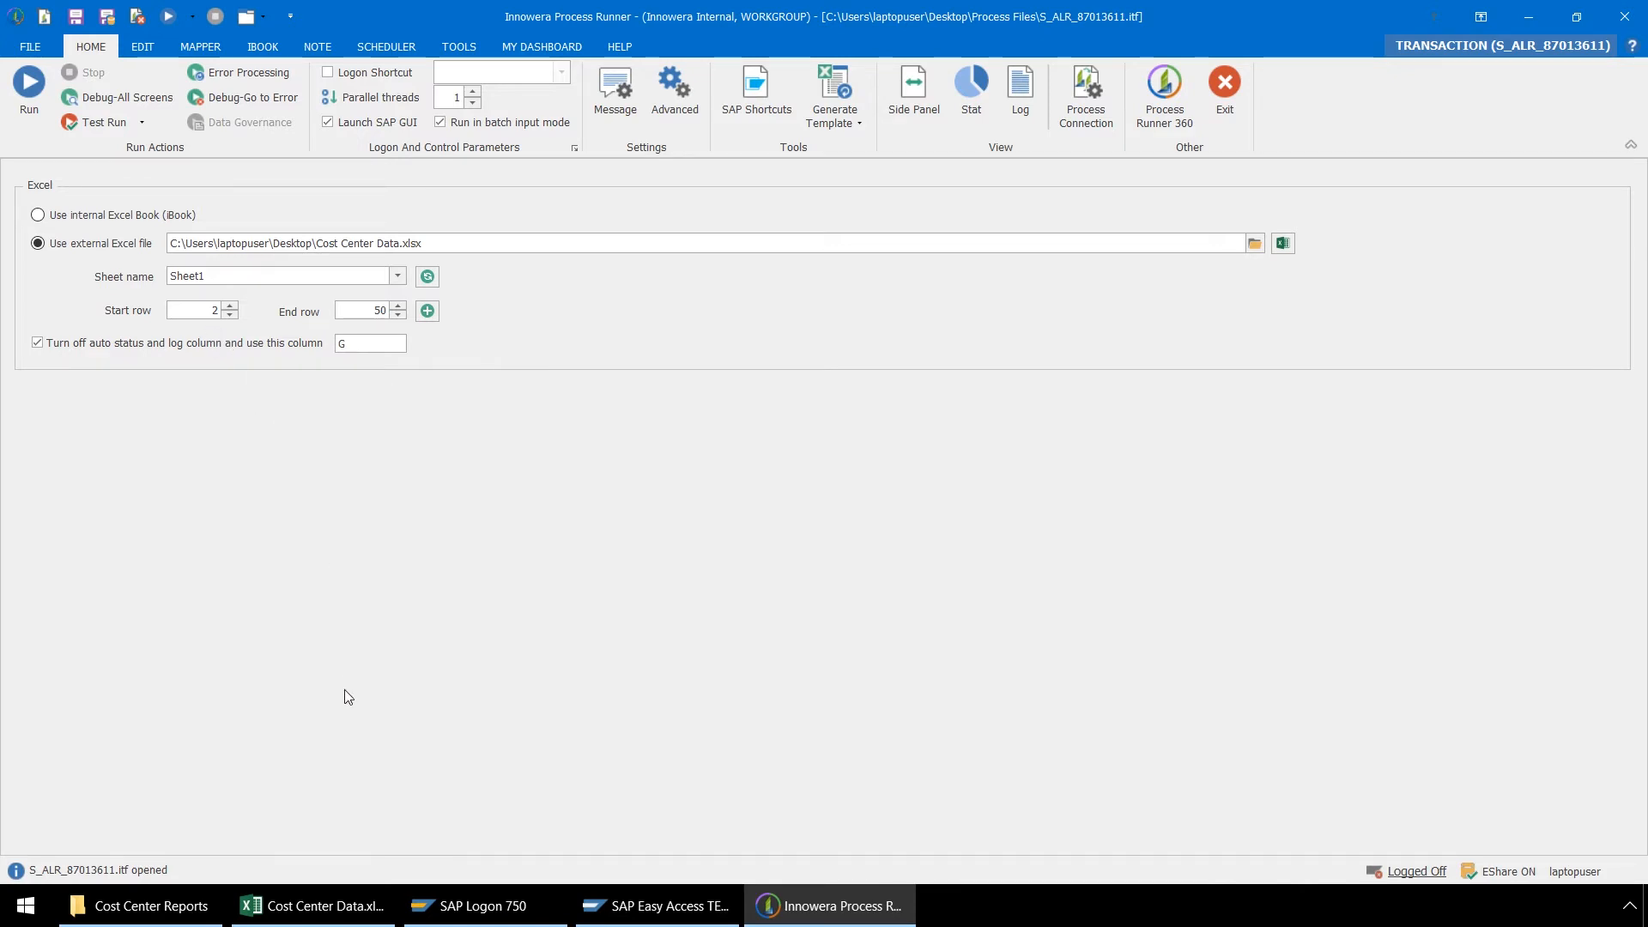
pyautogui.click(314, 906)
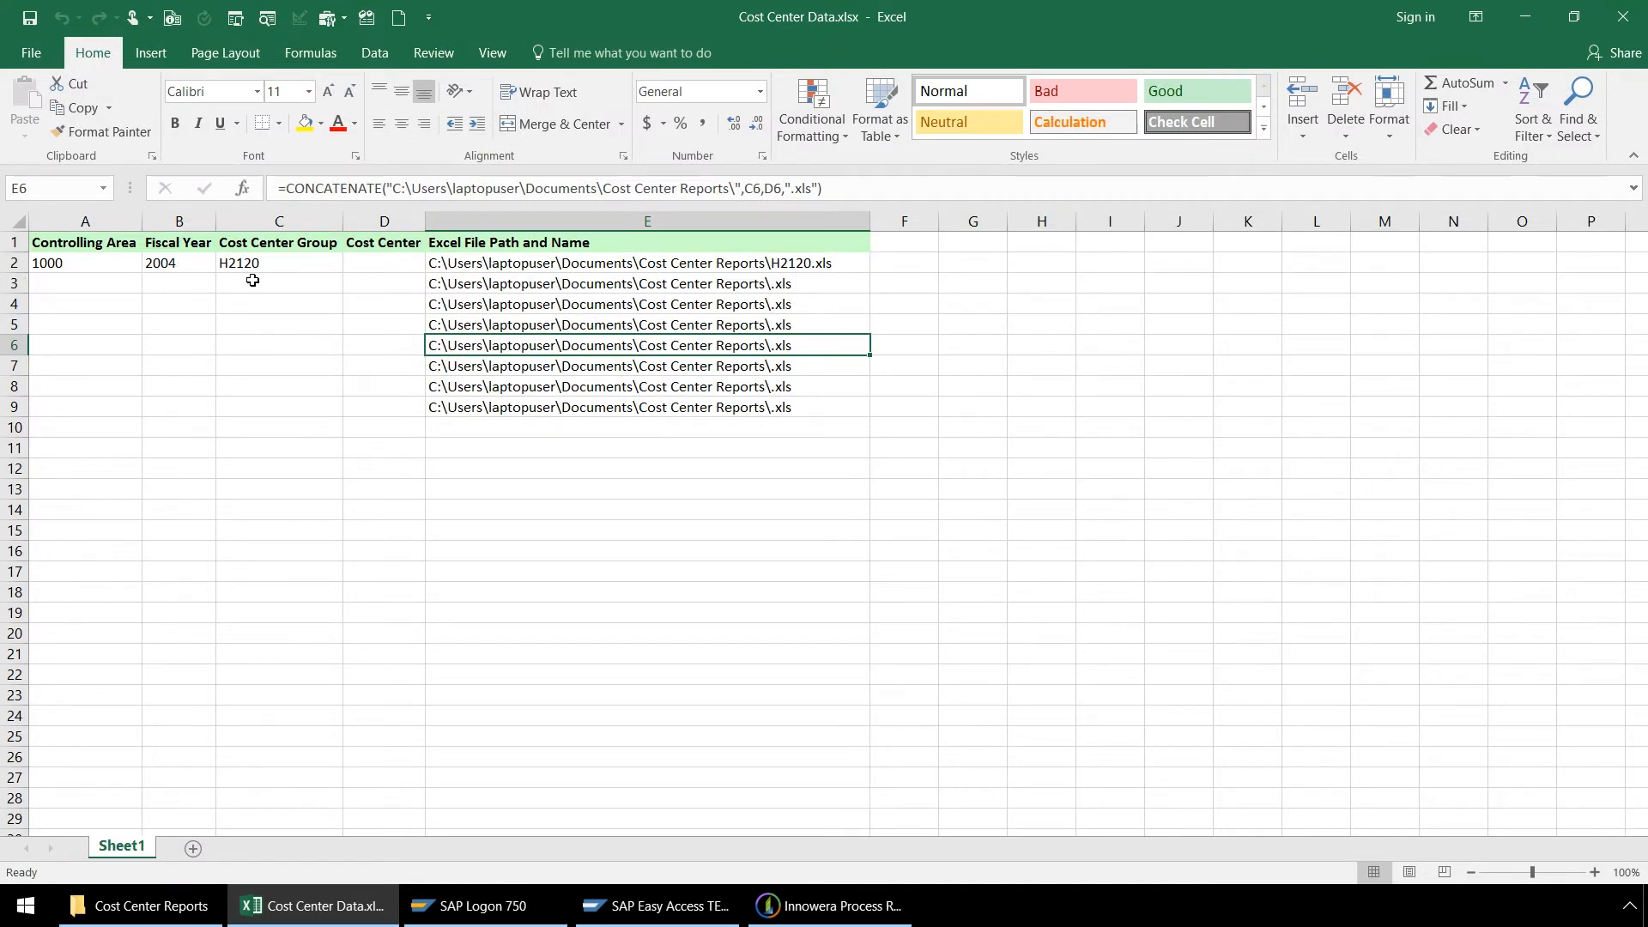
pyautogui.click(1511, 17)
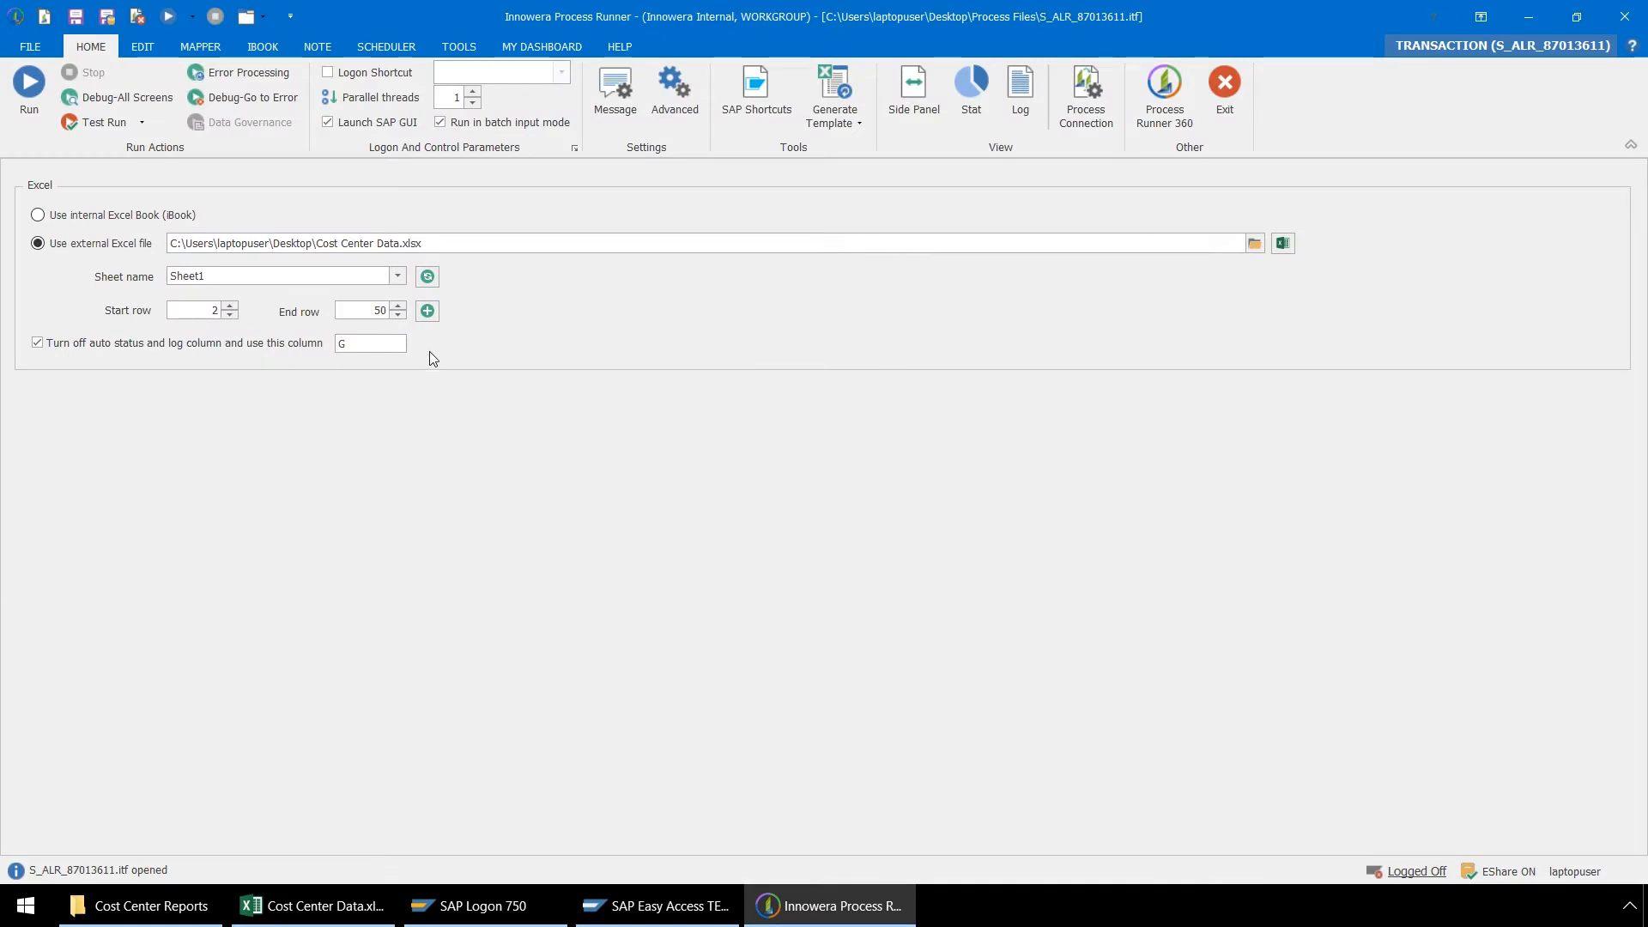
pyautogui.click(215, 54)
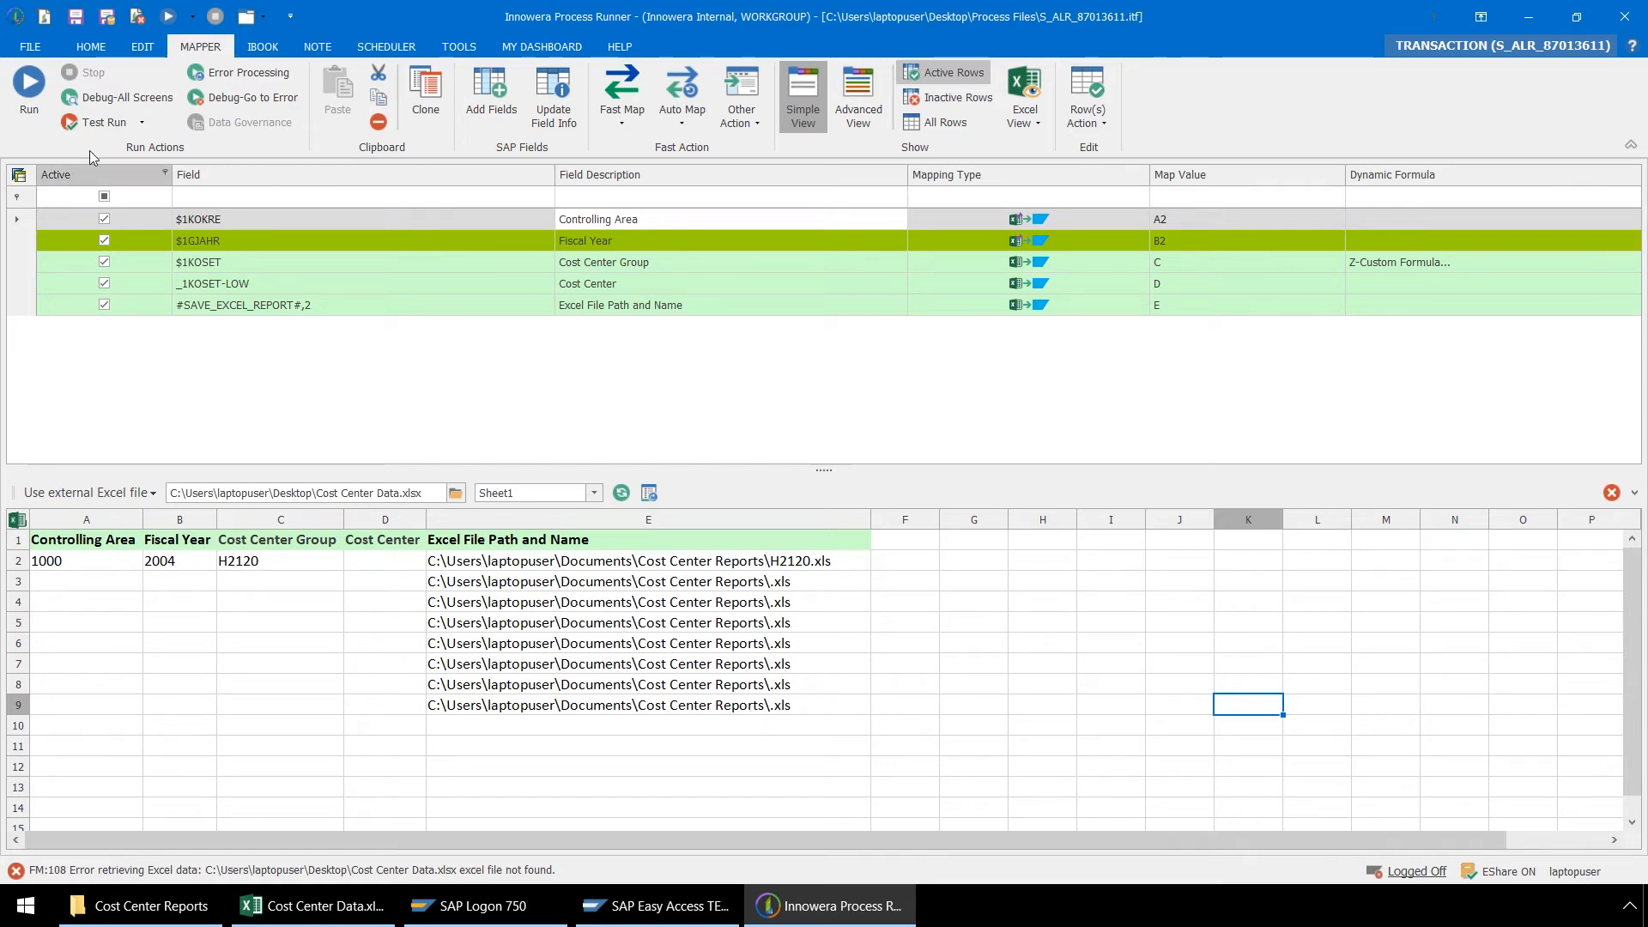
# Step: Reopen BAPI_COSTCENTER_GETLIST1.iff from the recent files
pyautogui.click(44, 48)
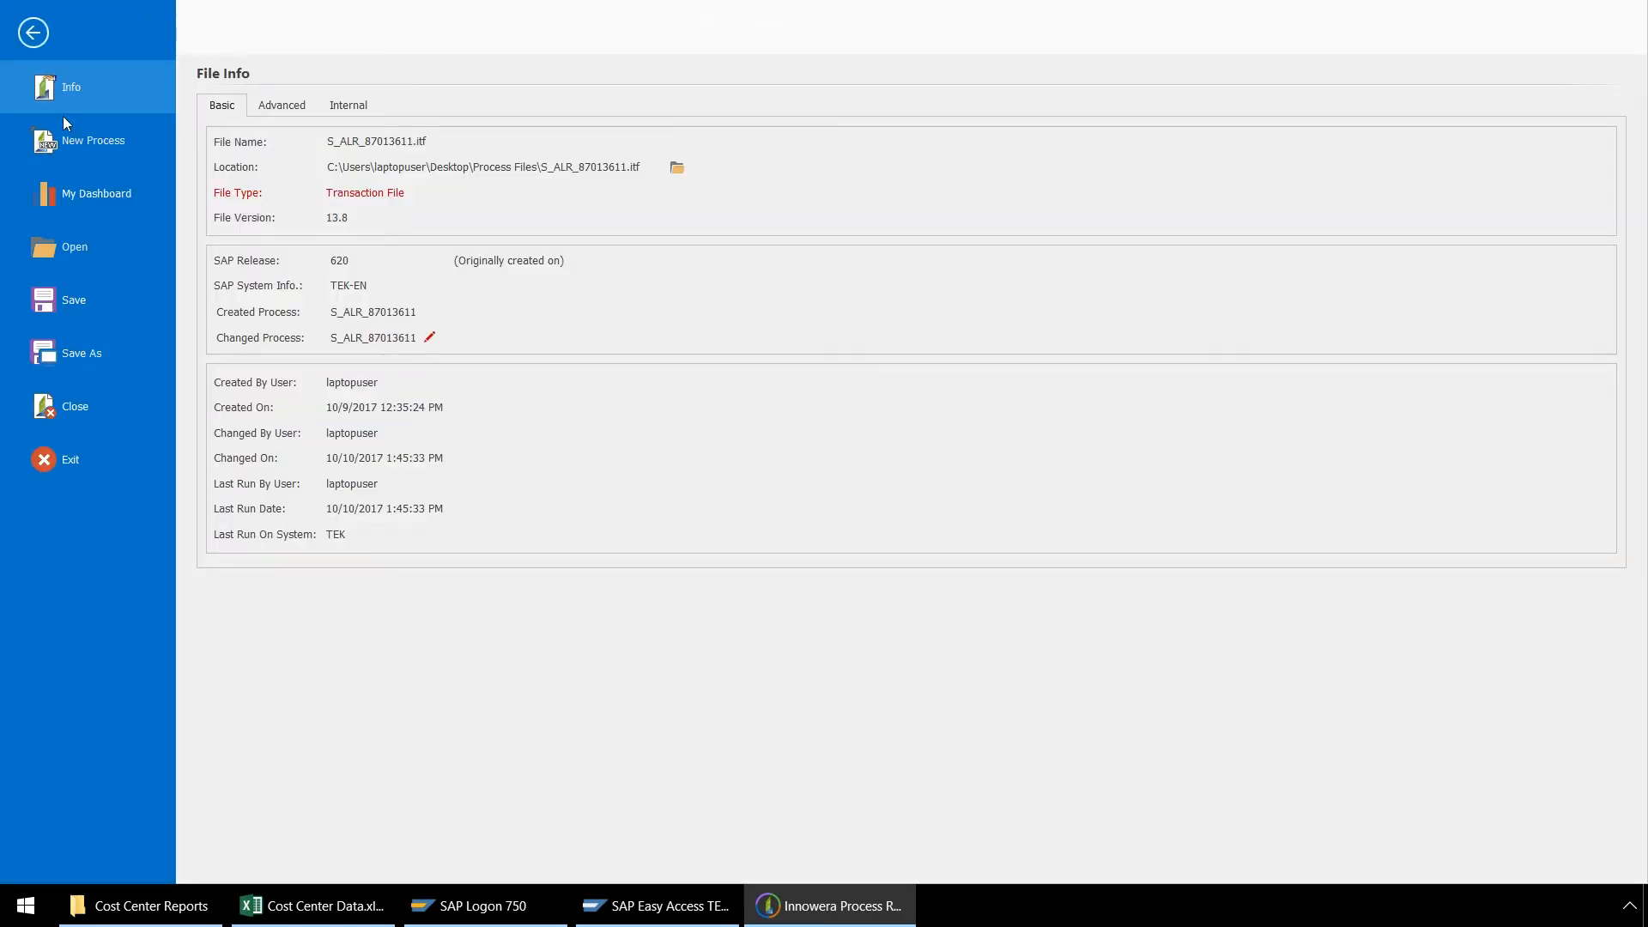
pyautogui.click(80, 254)
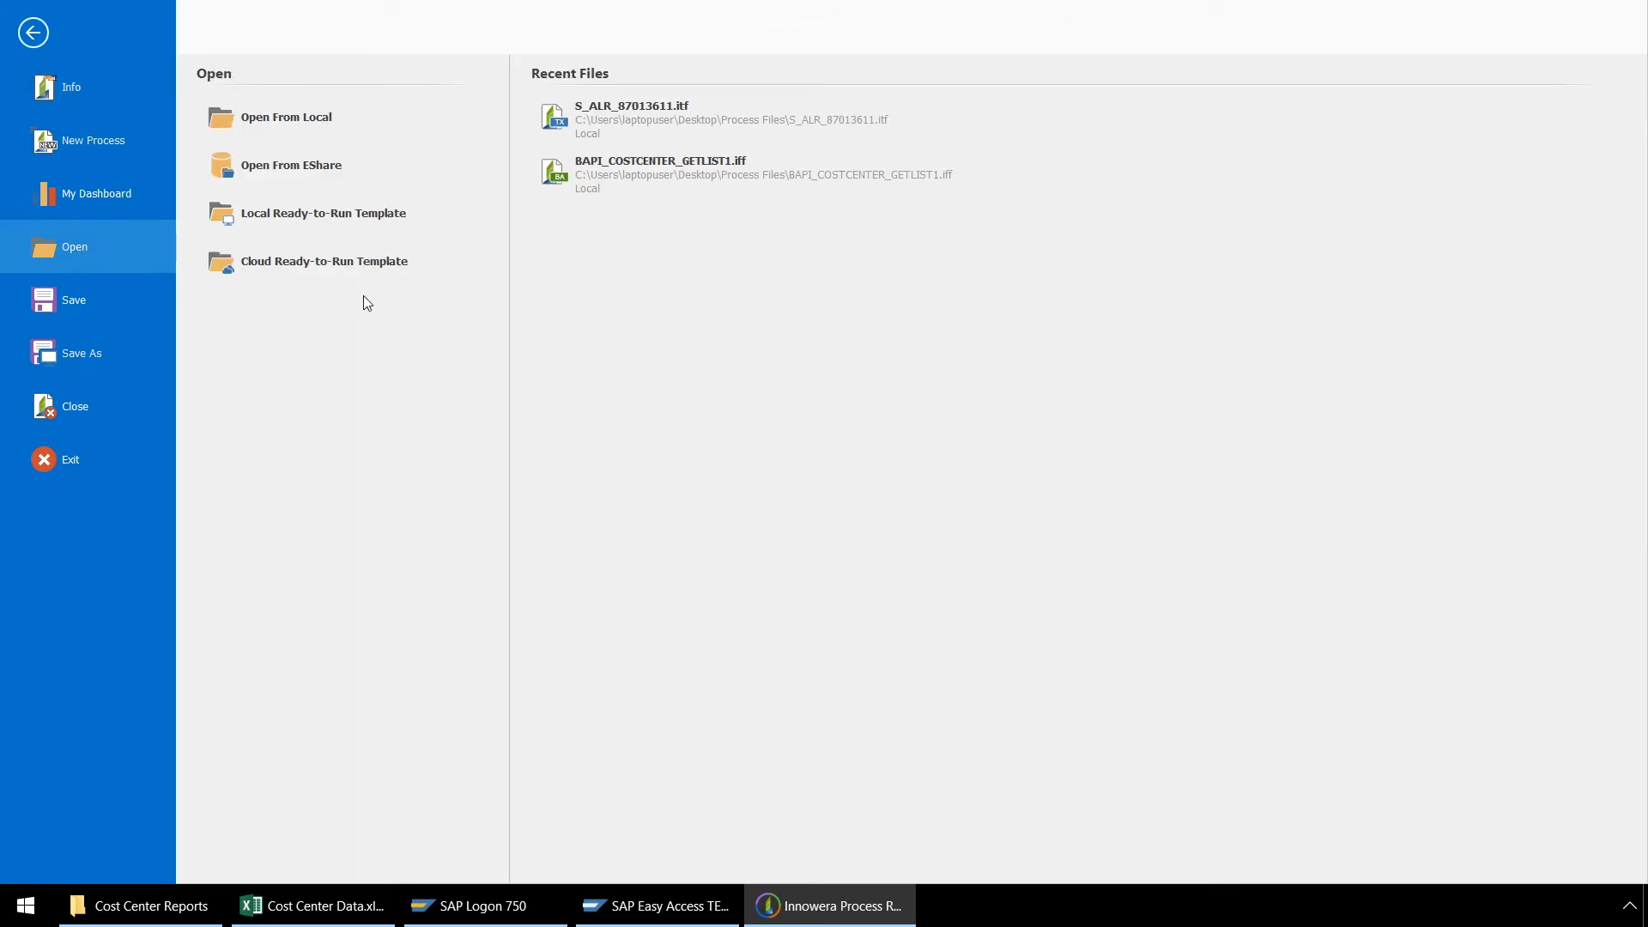
pyautogui.click(710, 166)
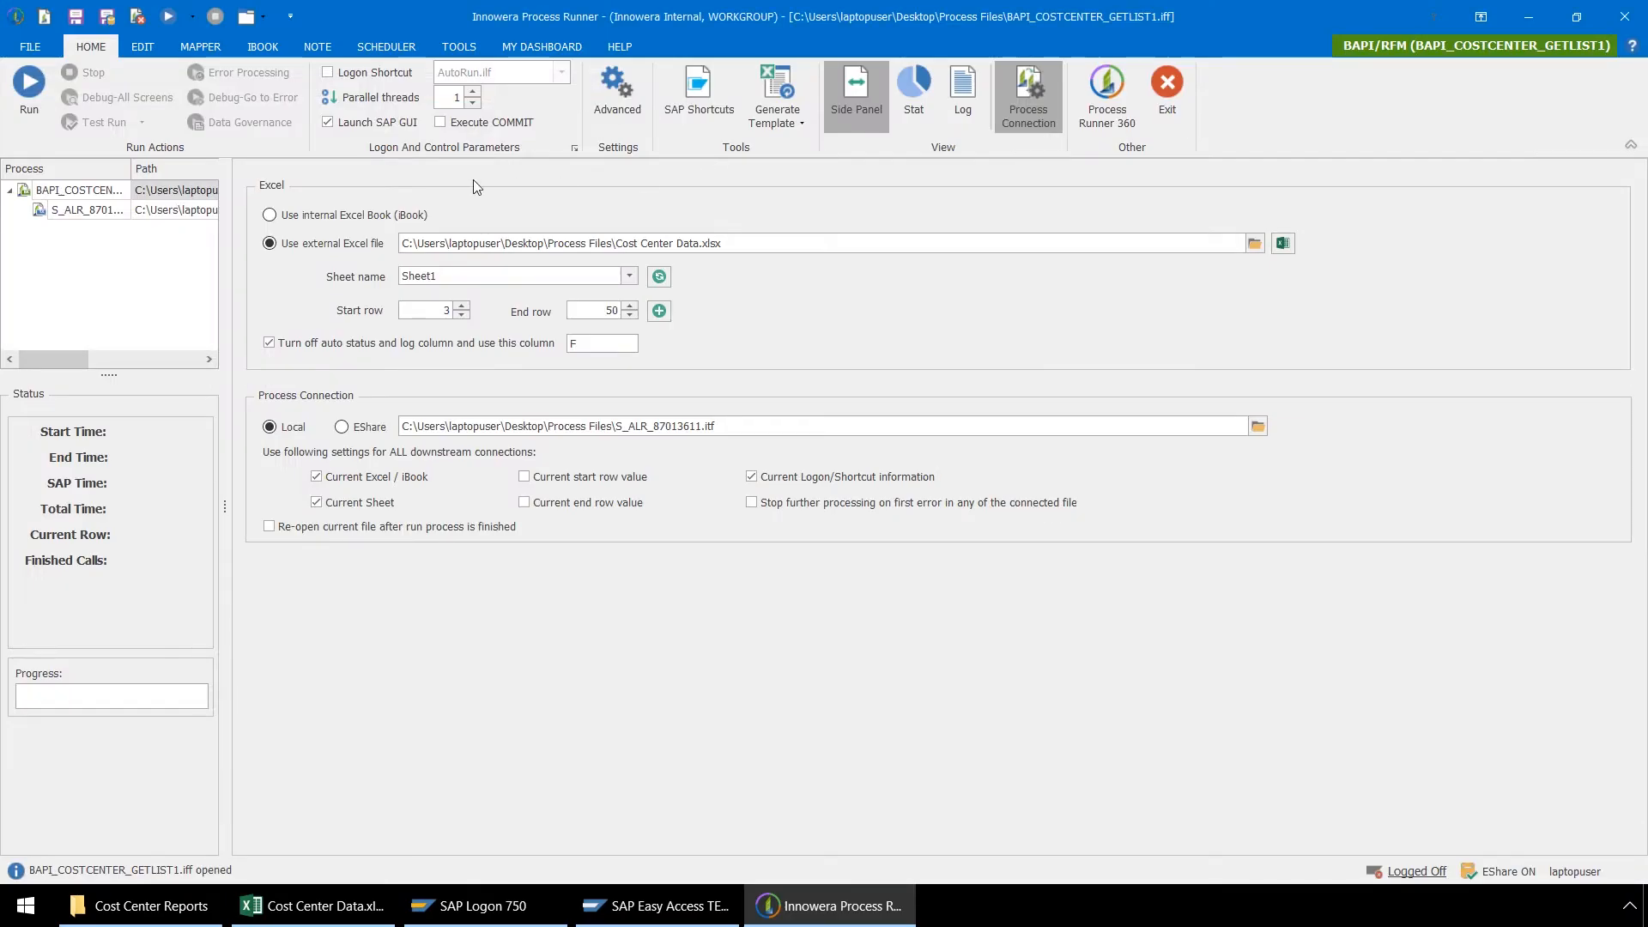
# Step: Run the connected process, logging on to the SAP system LG_47 with the remembered logon data
pyautogui.click(32, 110)
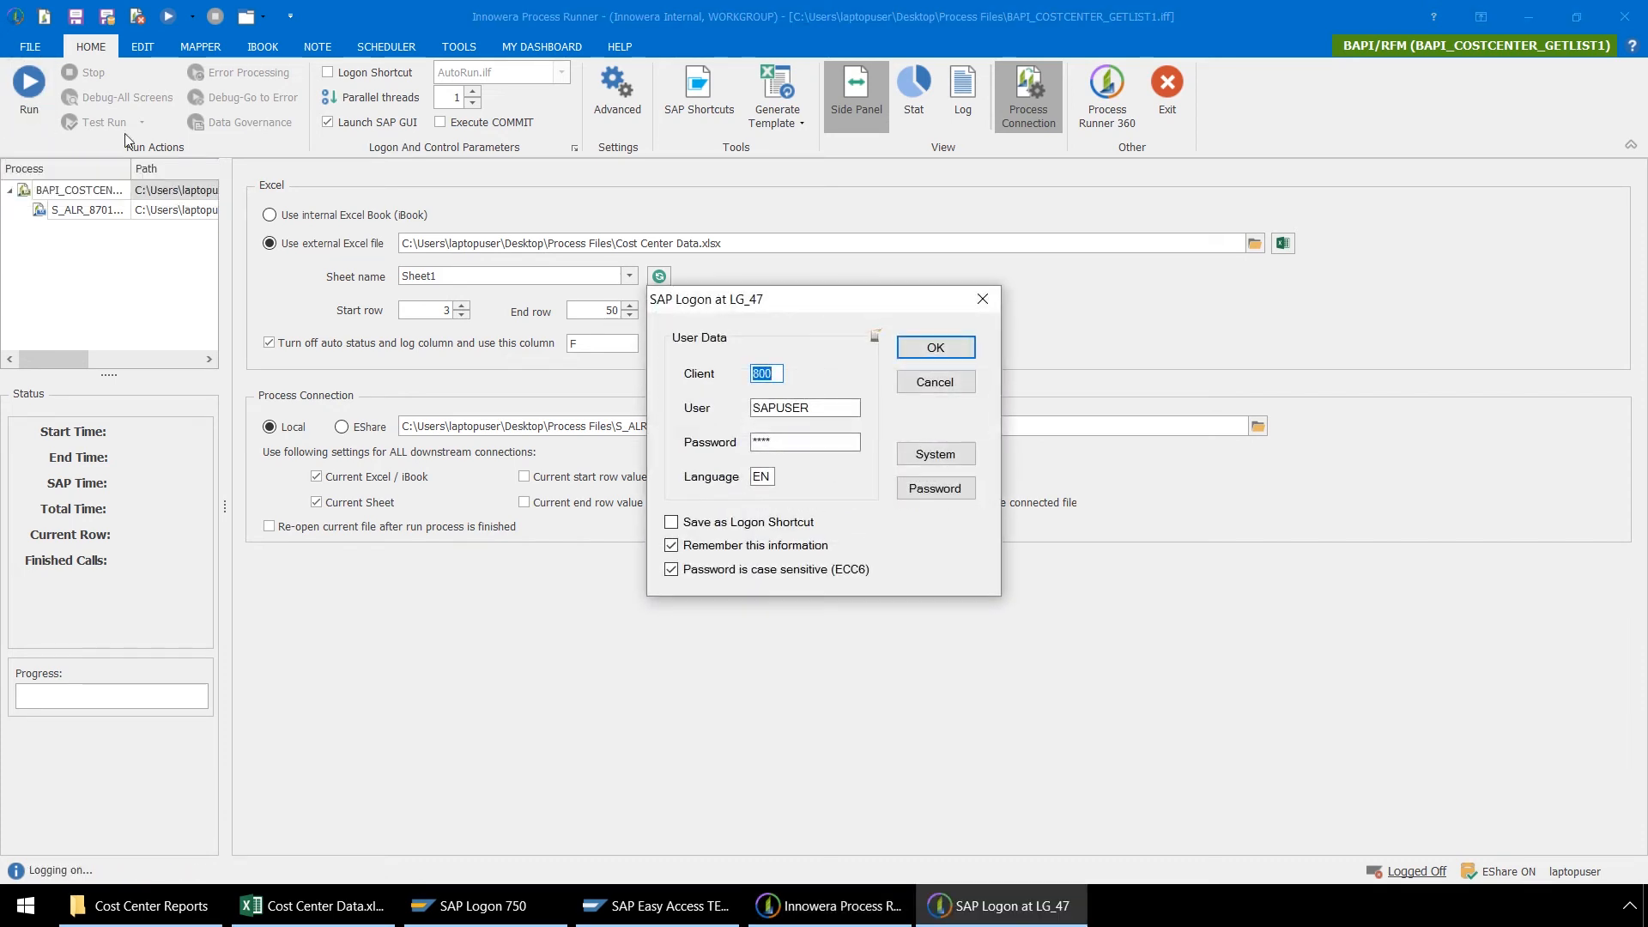
pyautogui.click(939, 454)
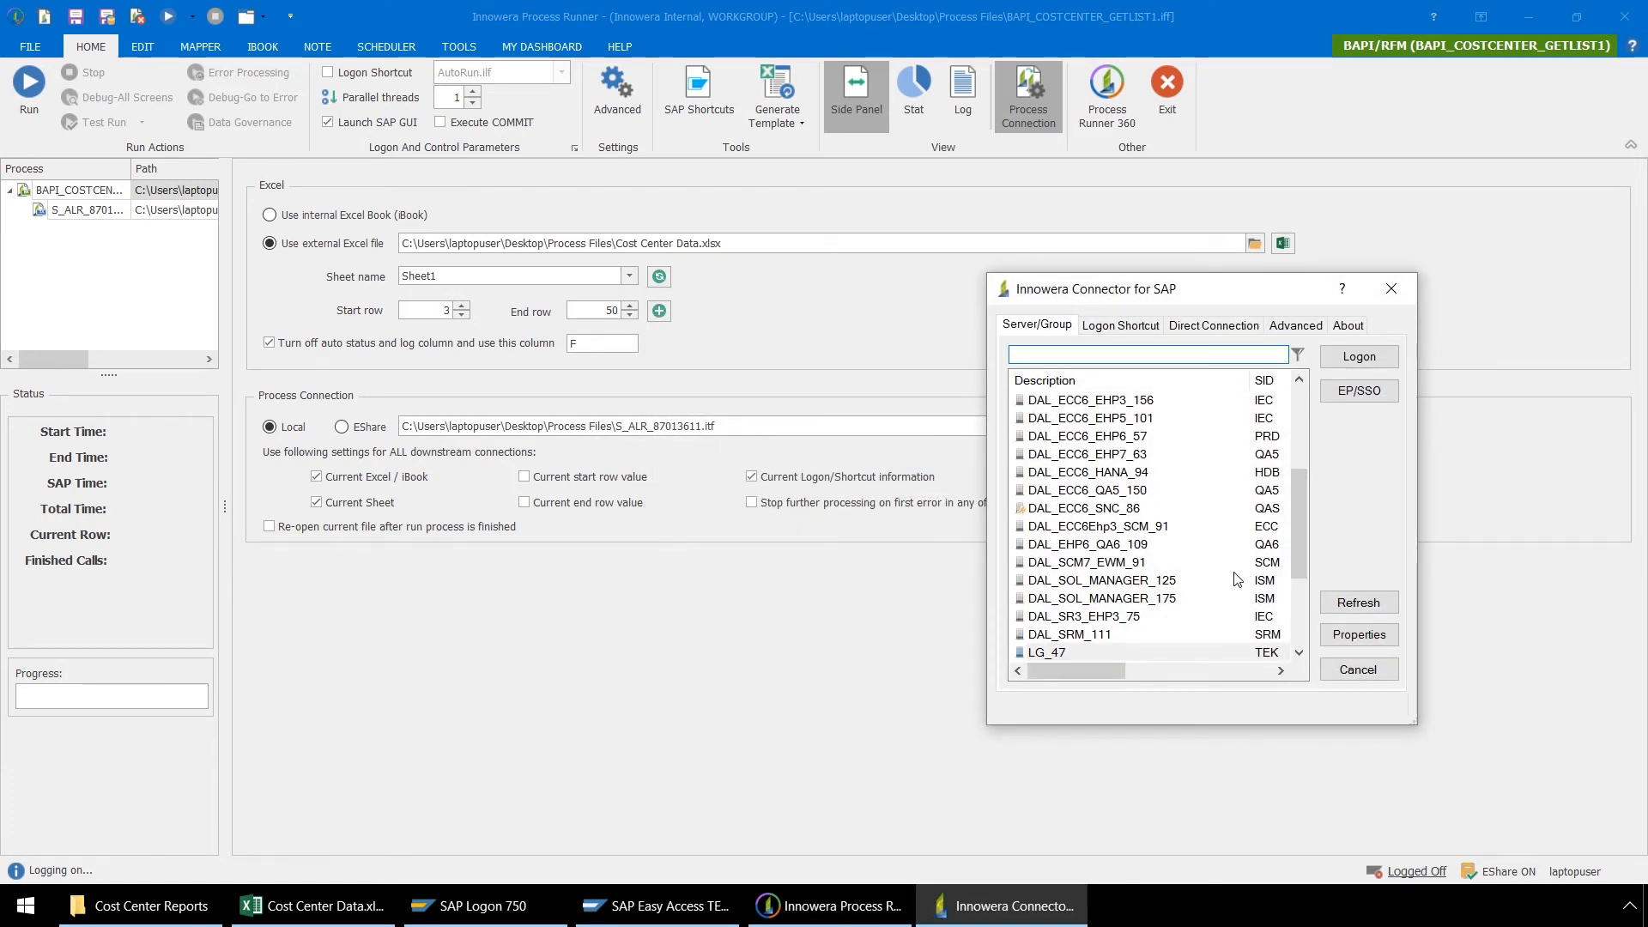
pyautogui.click(1359, 356)
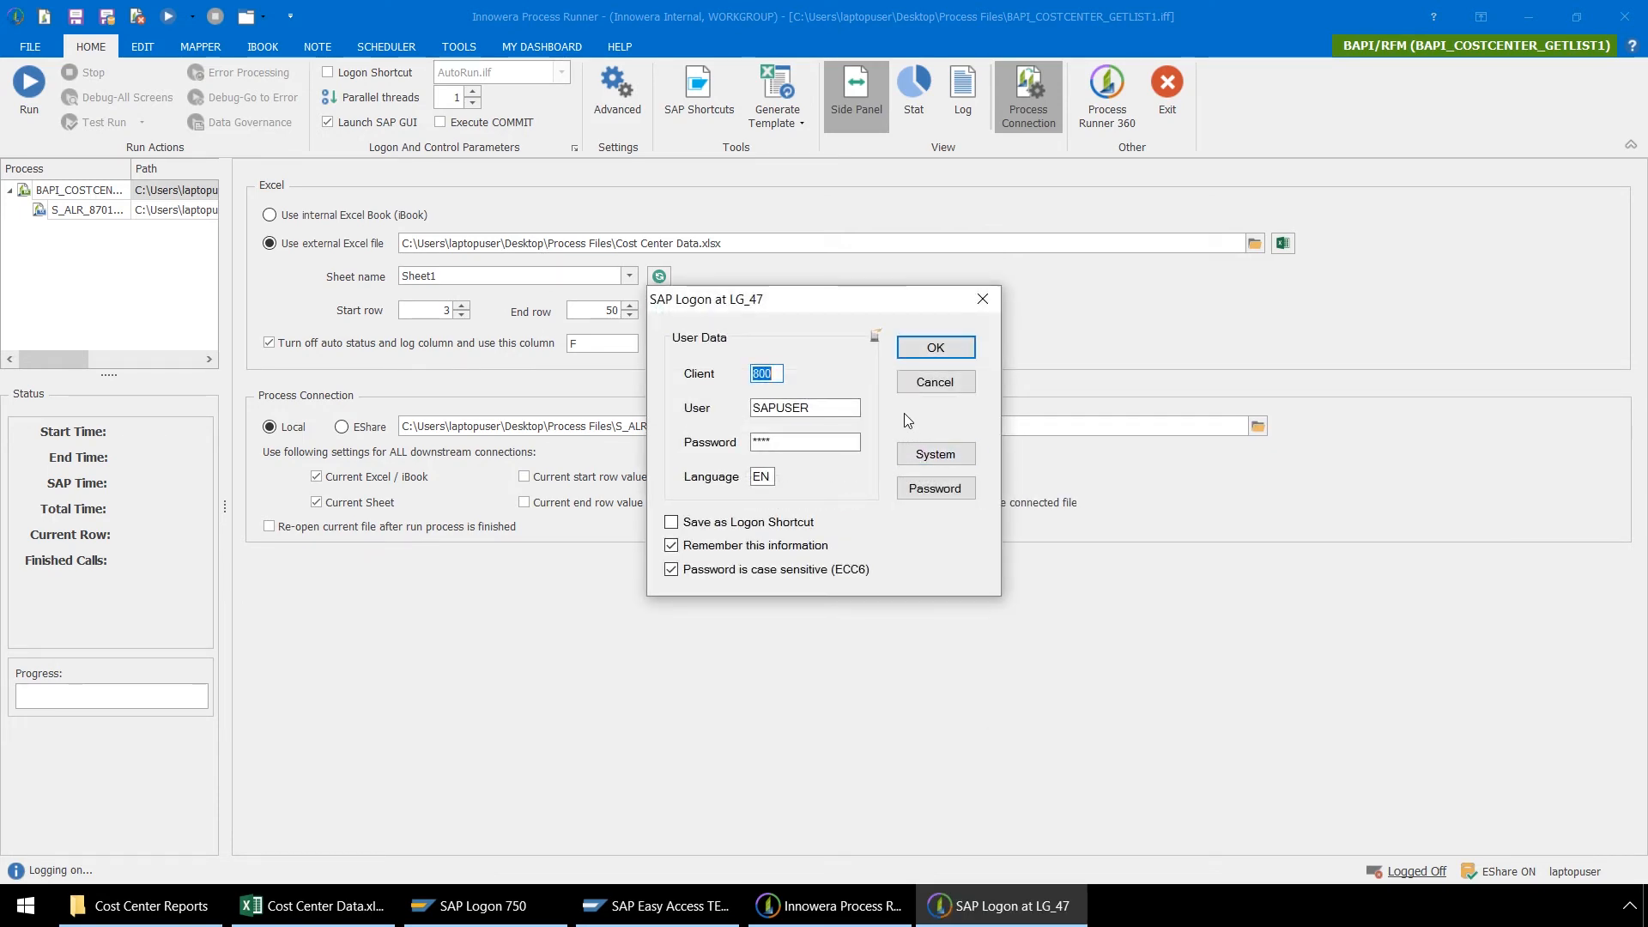
pyautogui.click(950, 348)
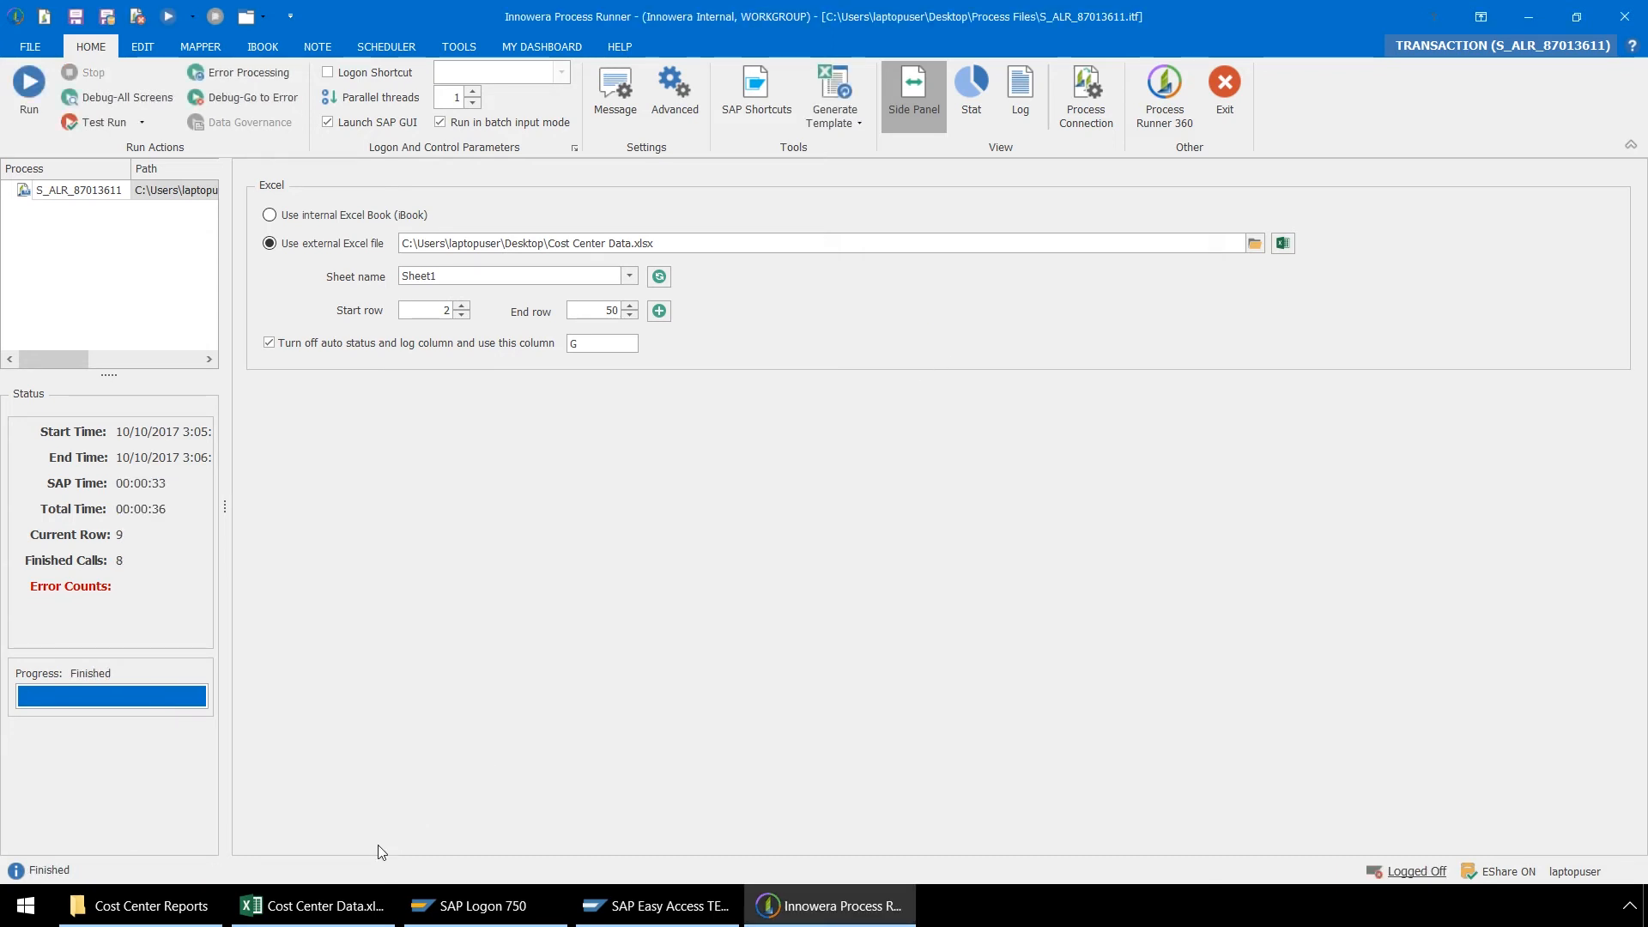
# Step: Review the run results in the Cost Center Data workbook and the H2120.xls report from the Cost Center Reports folder
pyautogui.click(327, 907)
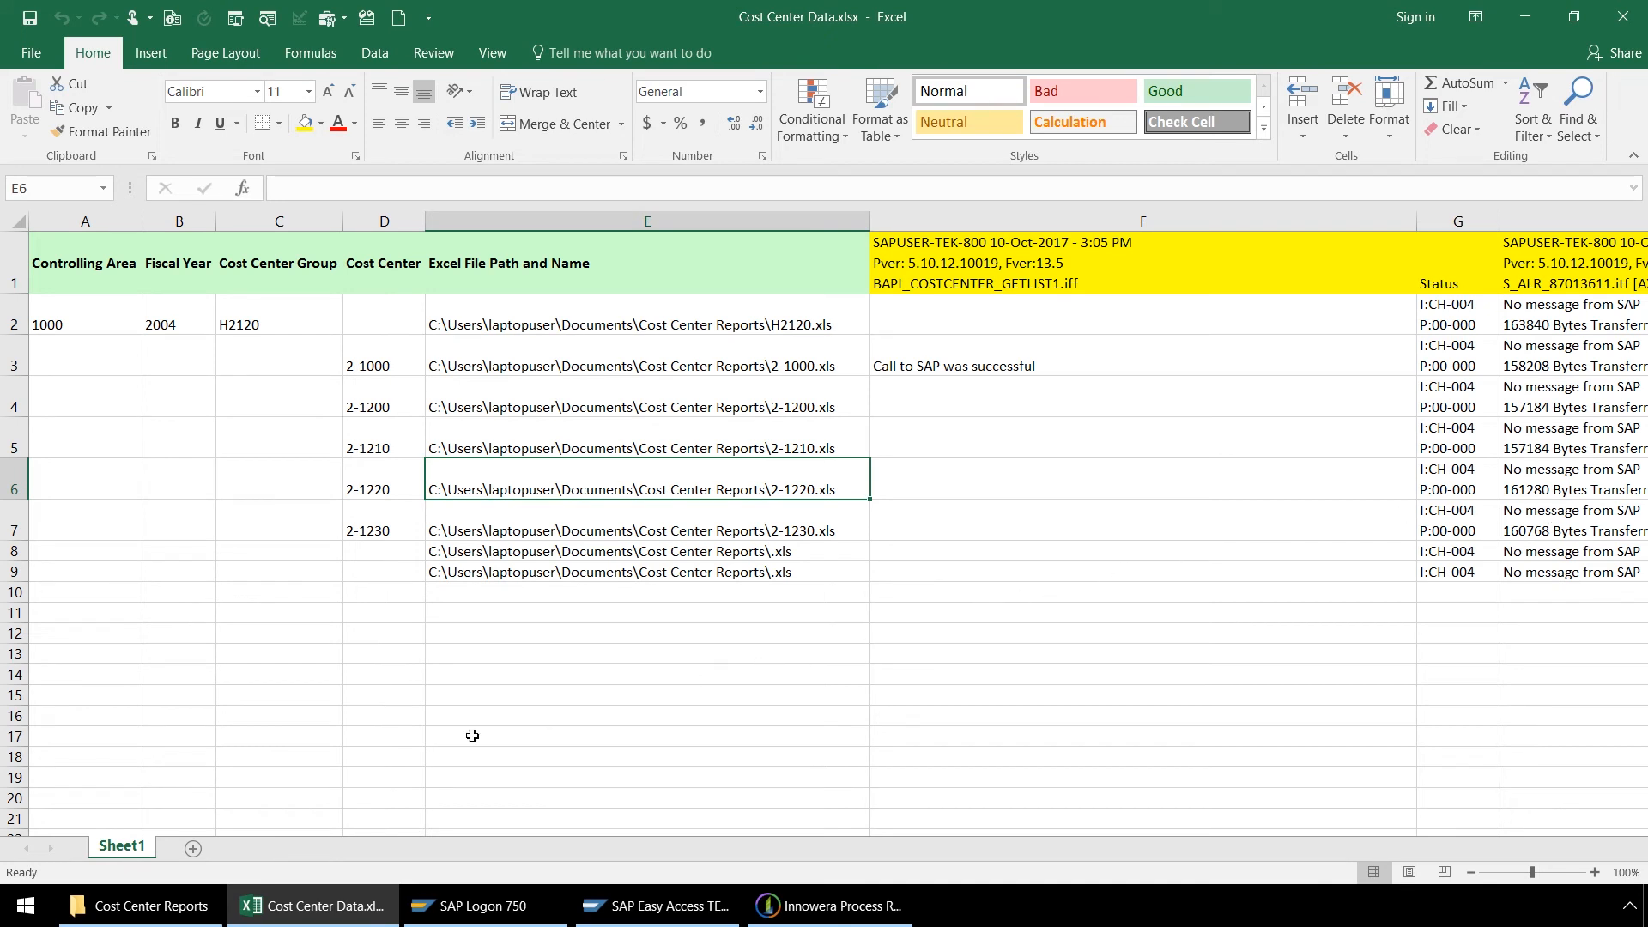
pyautogui.click(148, 906)
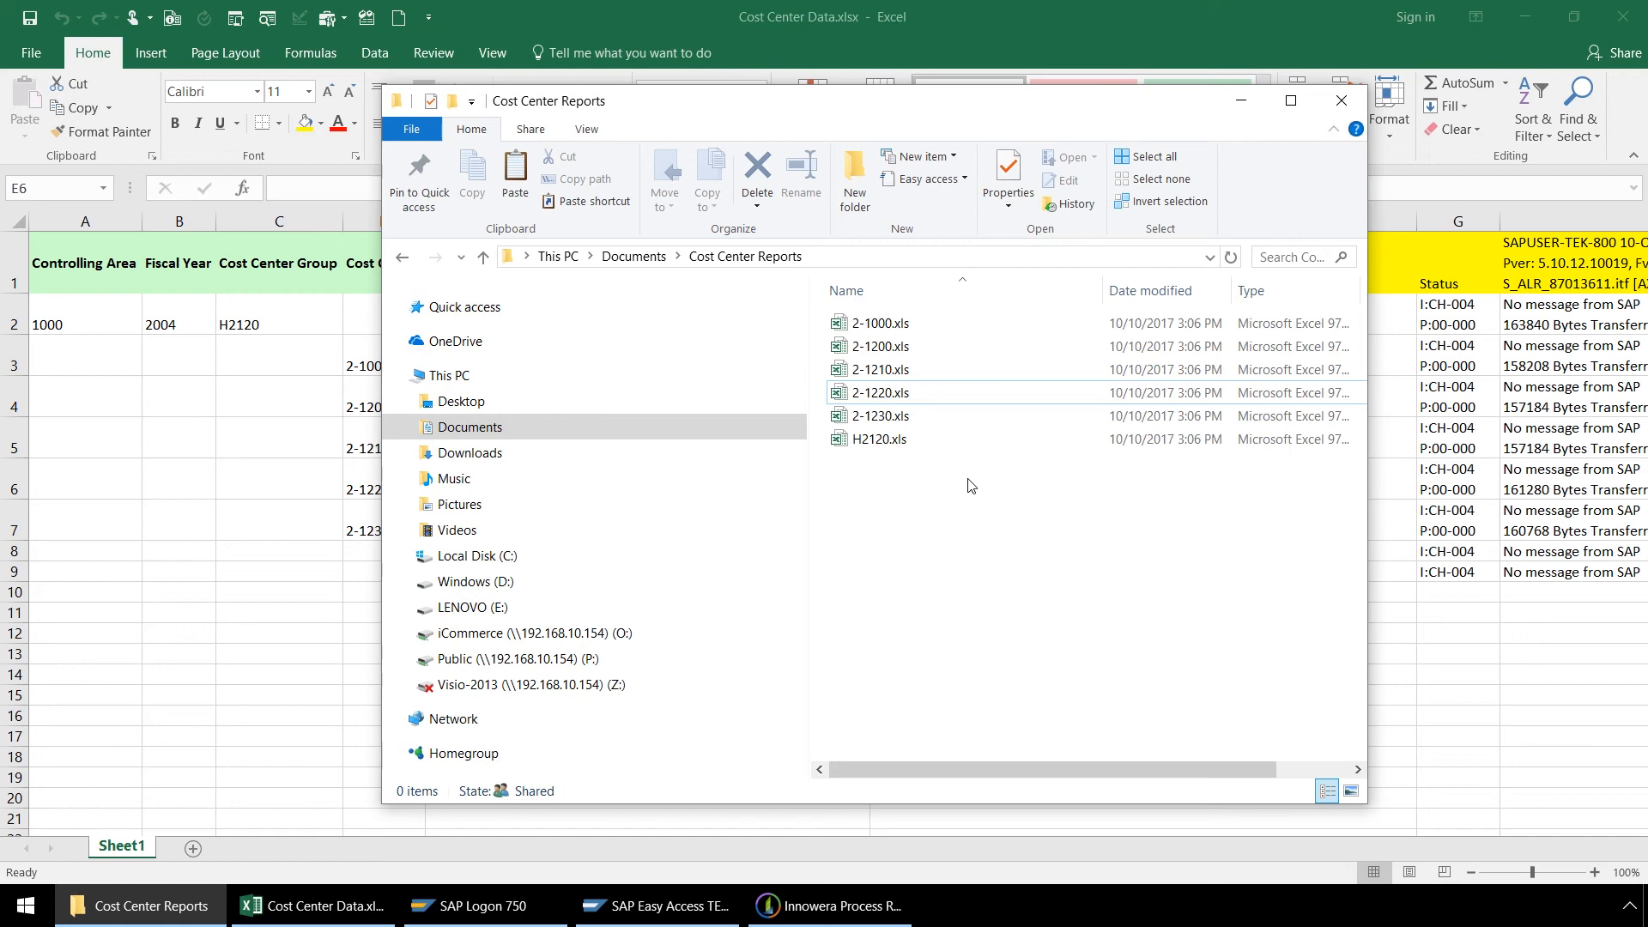
pyautogui.rightClick(892, 442)
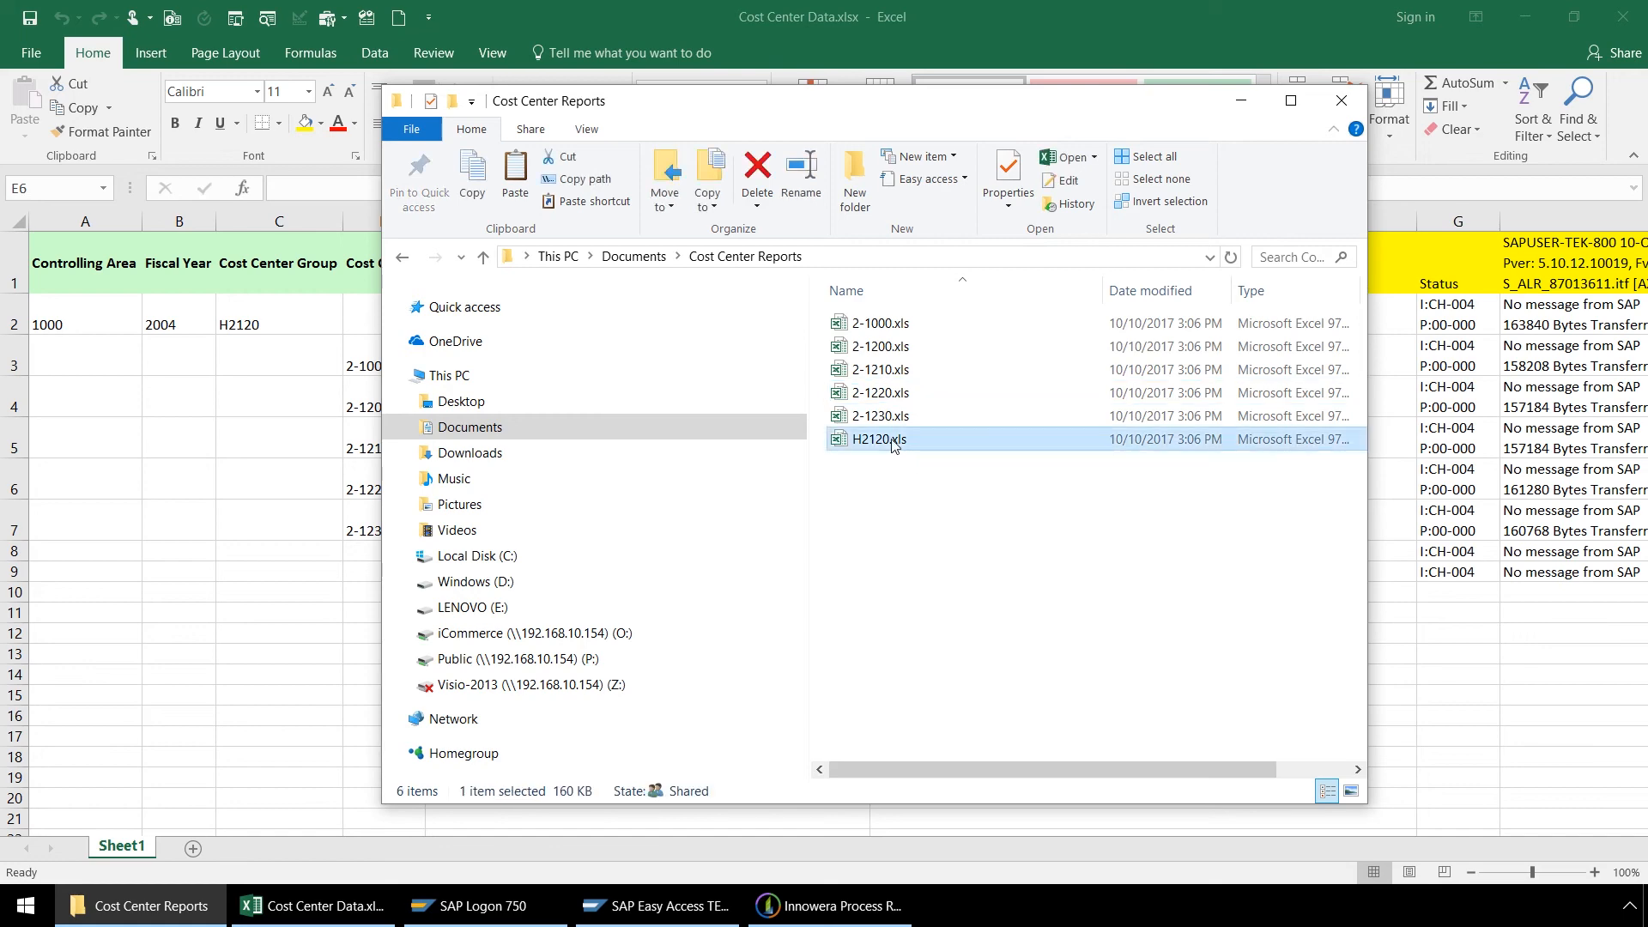
pyautogui.click(718, 383)
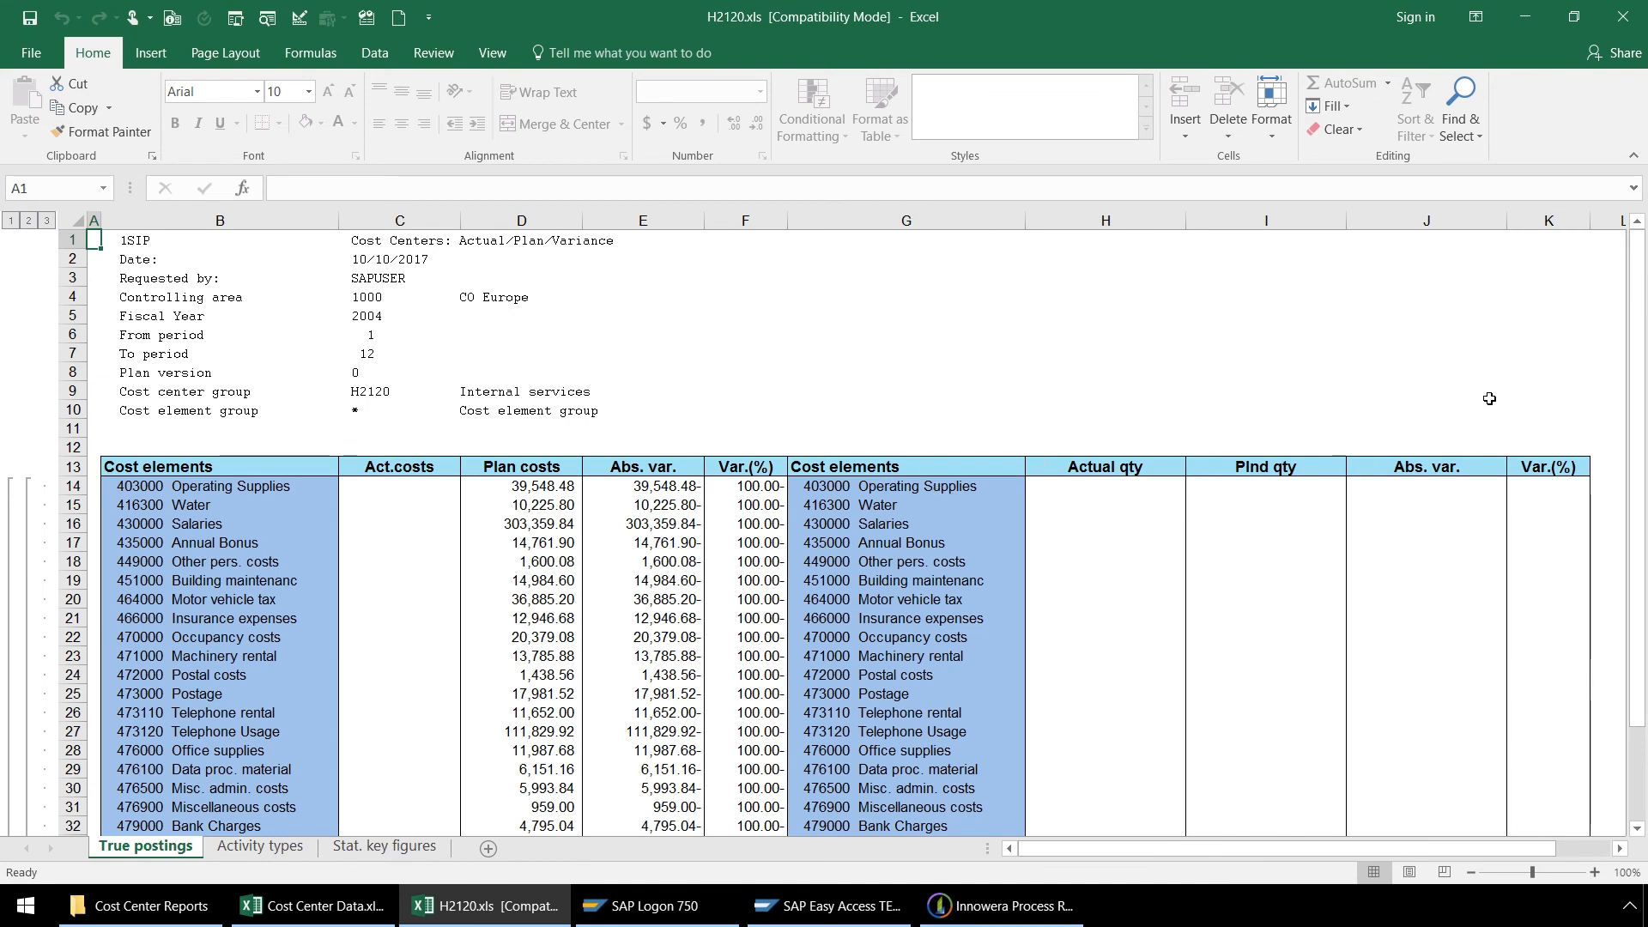
pyautogui.moveTo(1637, 420); pyautogui.dragTo(1641, 390)
pyautogui.click(1628, 26)
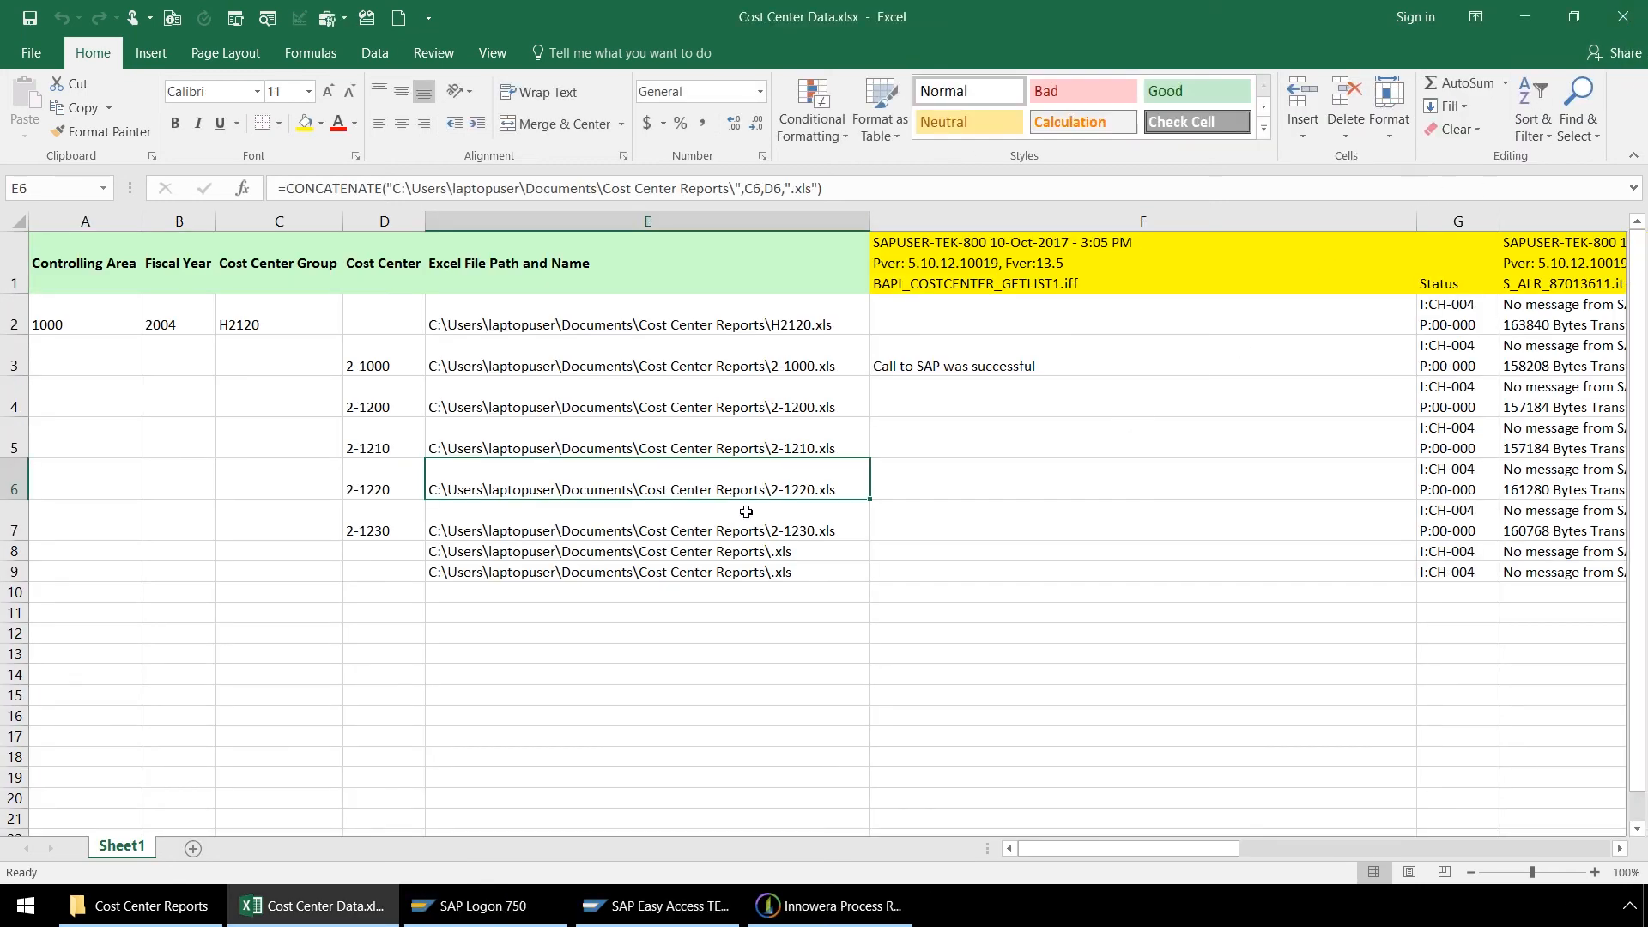
# Step: Open the 2-1220.xls report from the Cost Center Reports folder to inspect it
pyautogui.click(168, 910)
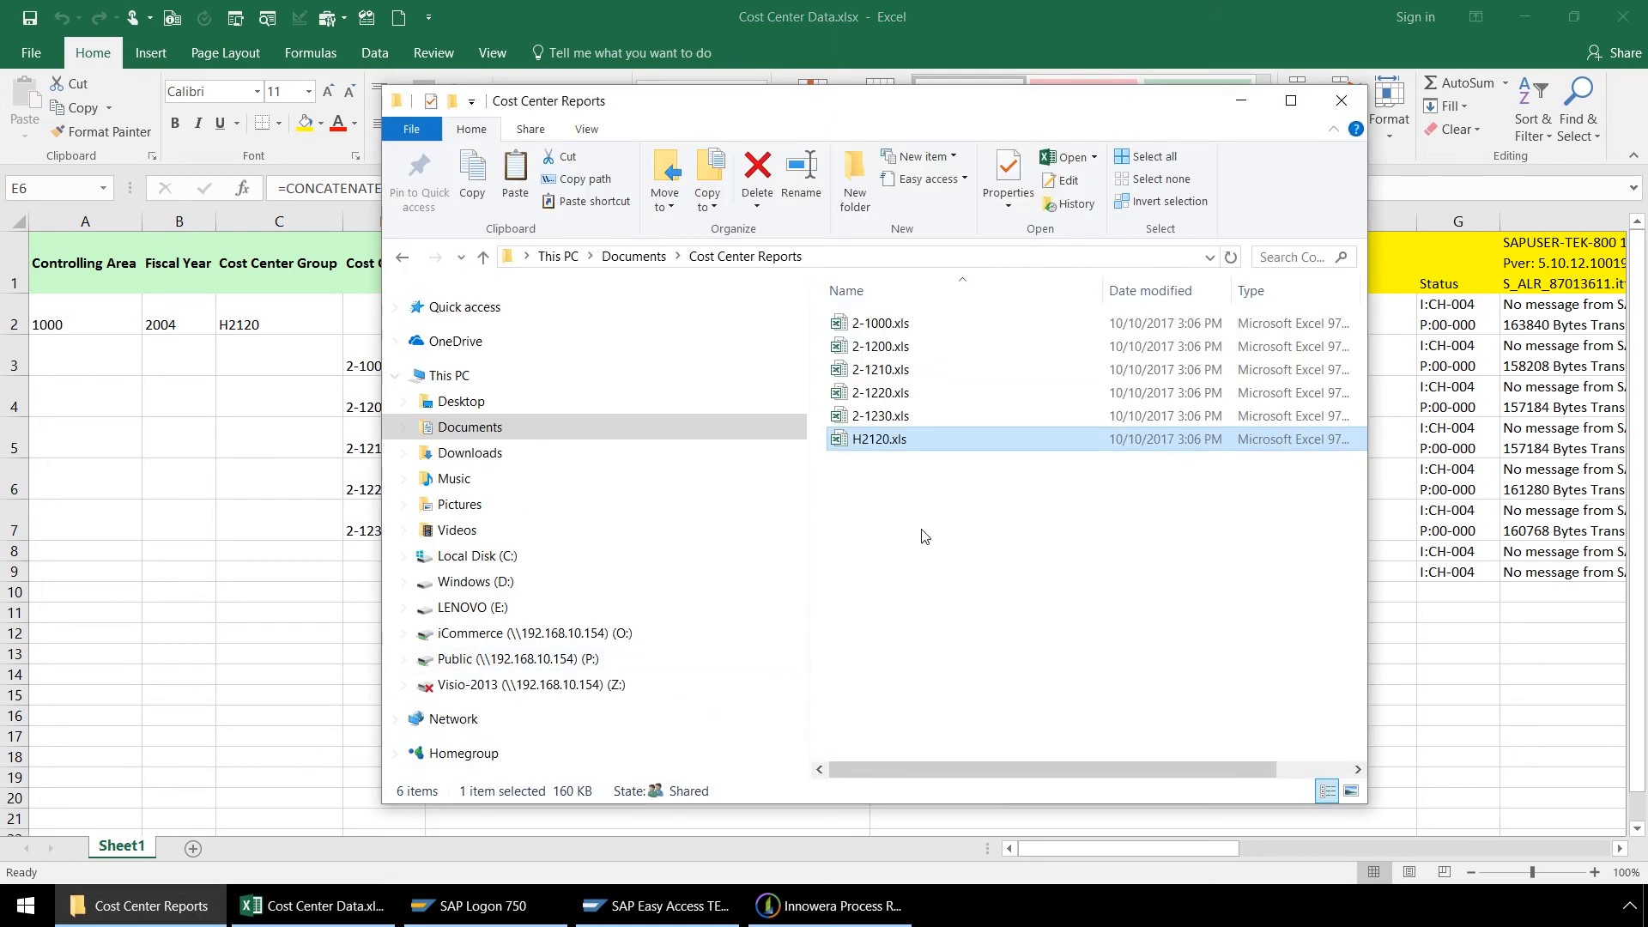
pyautogui.rightClick(895, 401)
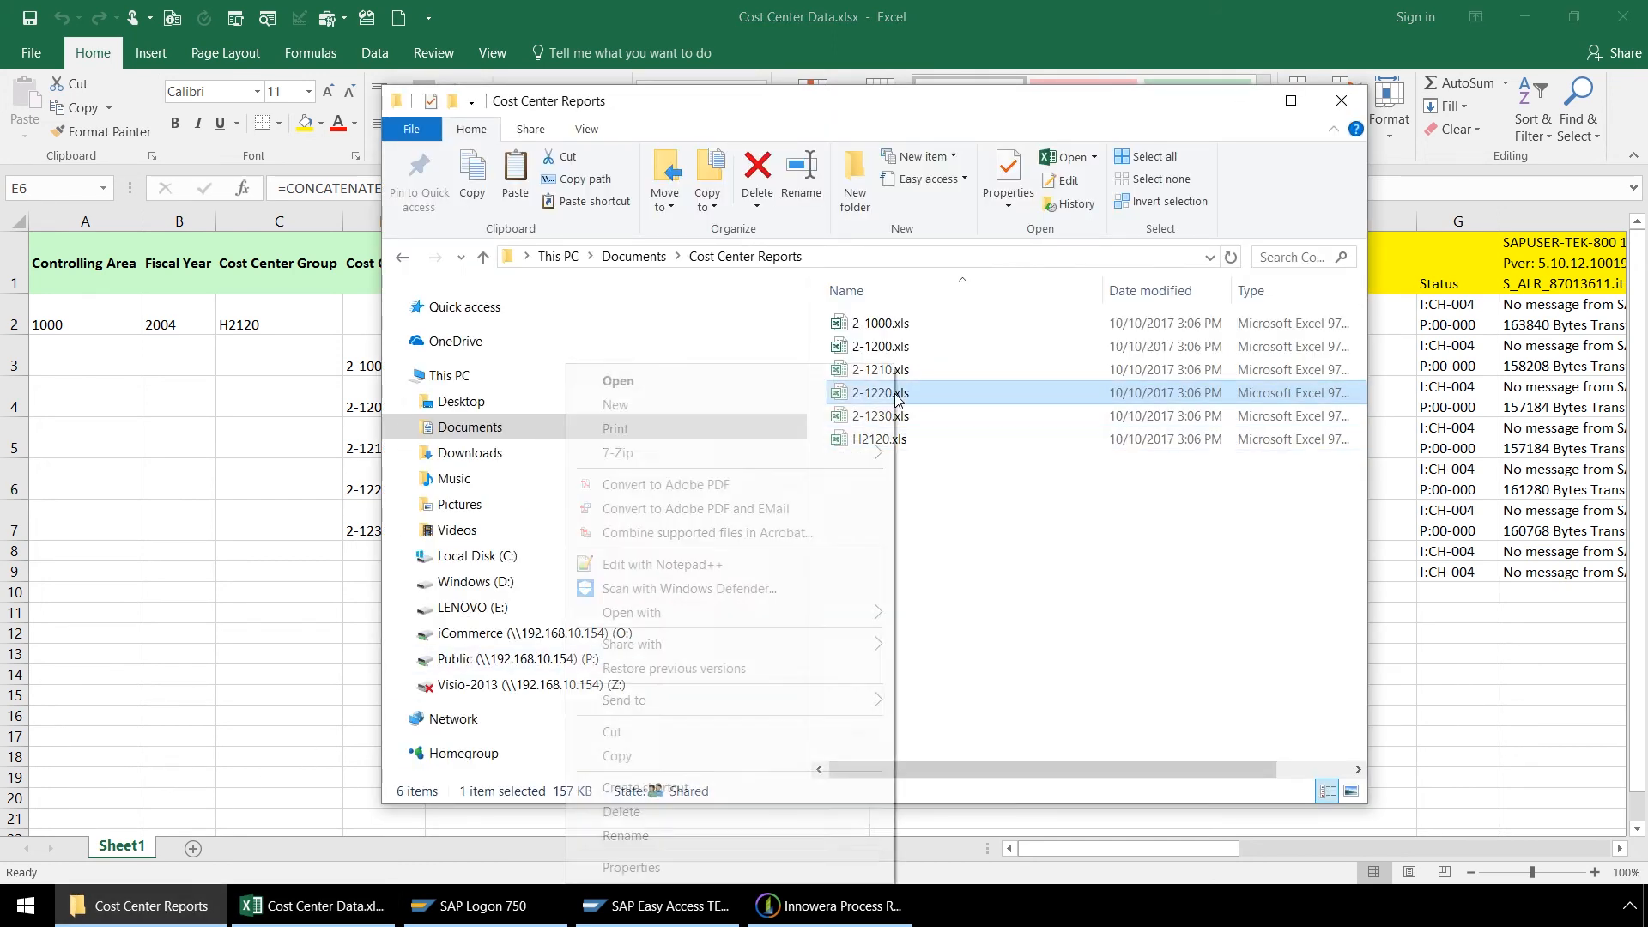
pyautogui.click(788, 381)
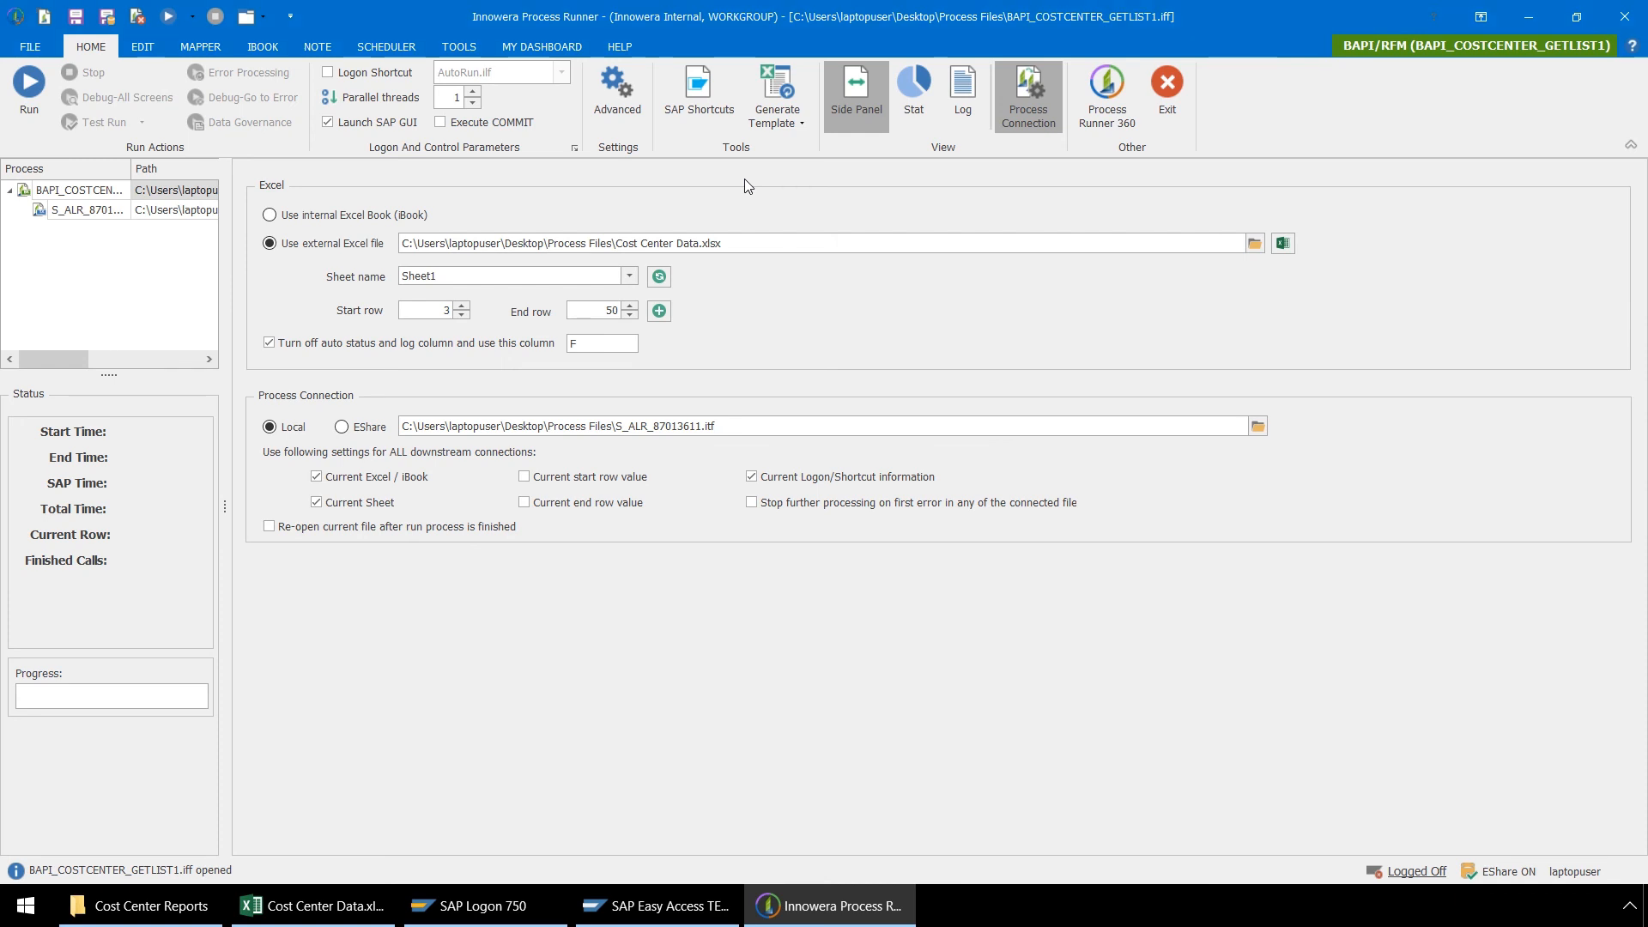
# Step: Start a new schedule for BAPI_COSTCENTER_GETLIST1 and examine its logon shortcut choices and task settings
pyautogui.click(383, 57)
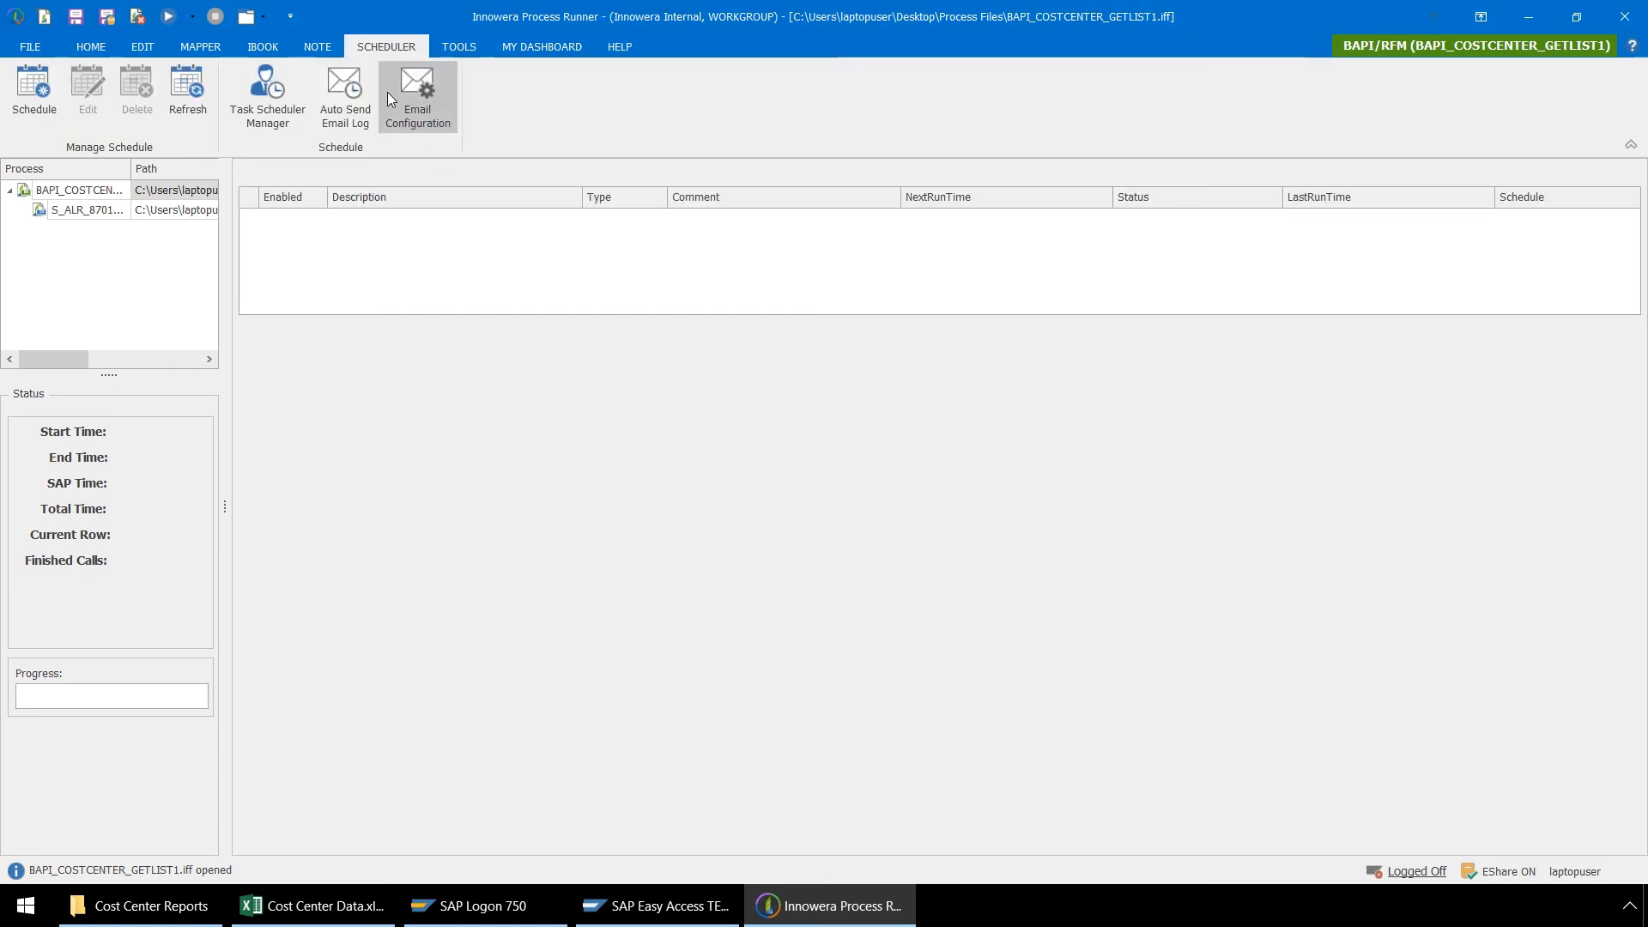
pyautogui.click(44, 100)
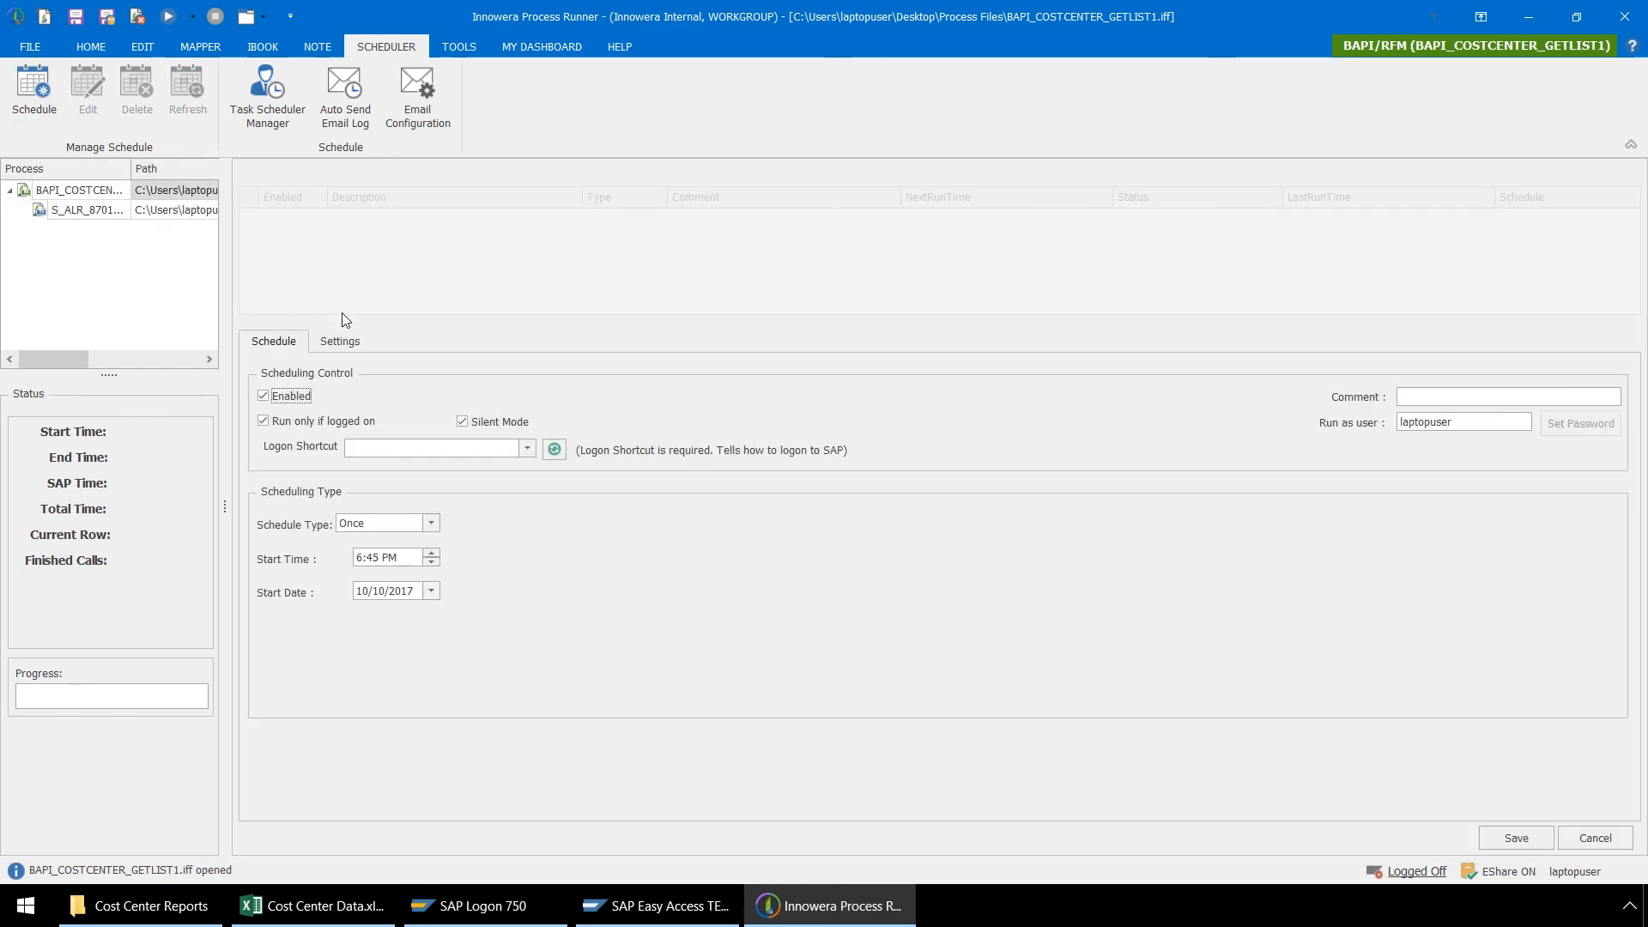
pyautogui.click(527, 448)
pyautogui.click(529, 423)
pyautogui.click(354, 342)
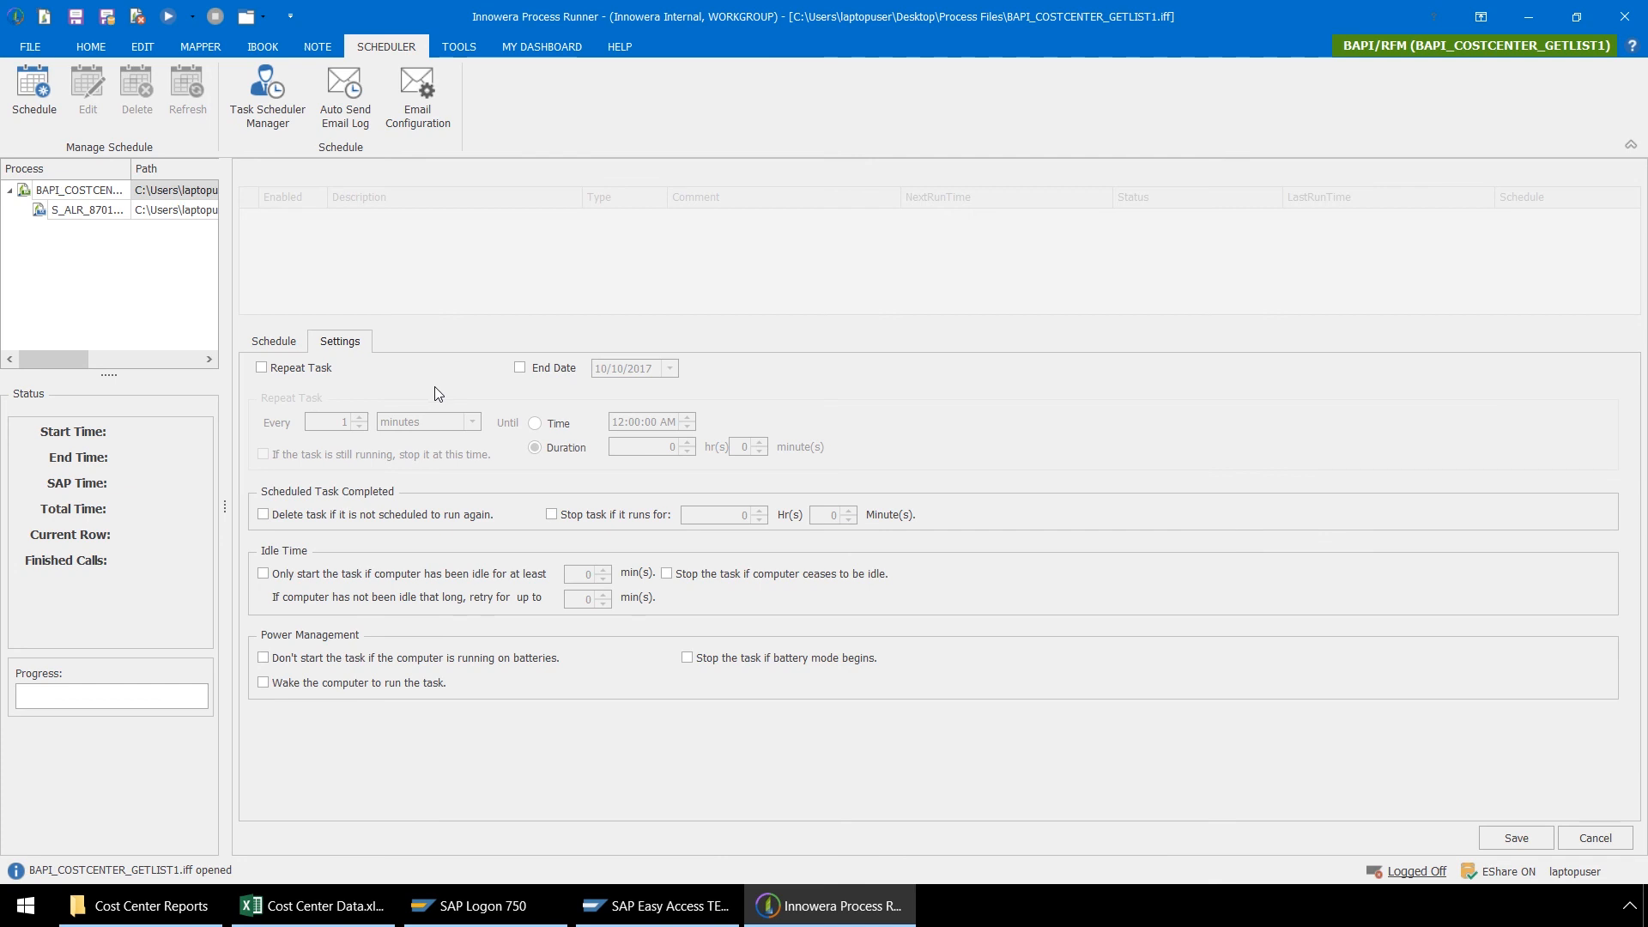